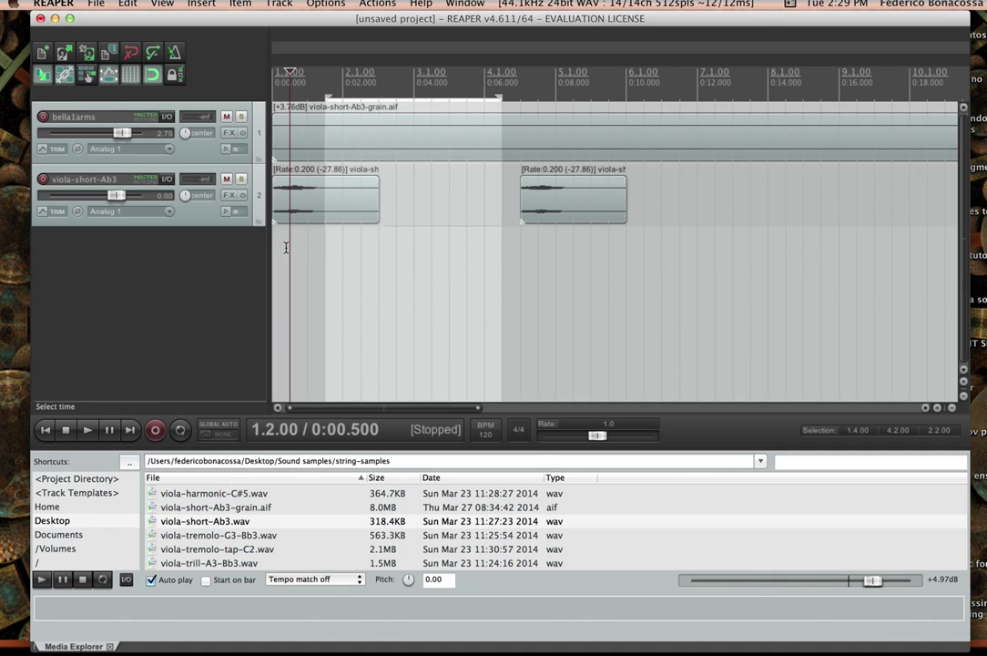
Play the project from its beginning to hear both viola tracks, and stop playback
left_click(53, 429)
key("space")
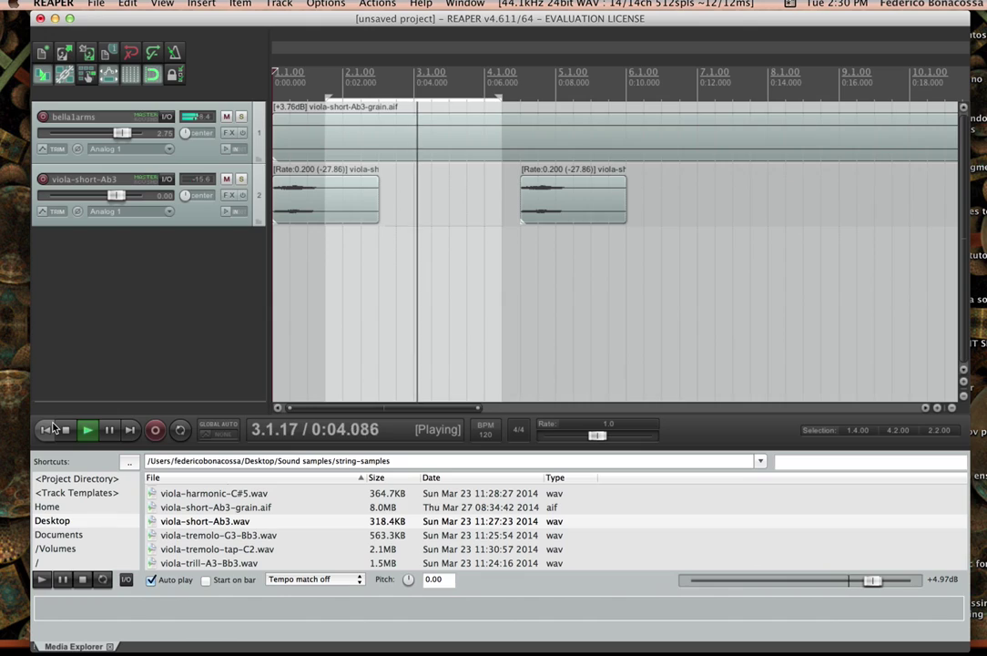
left_click(66, 429)
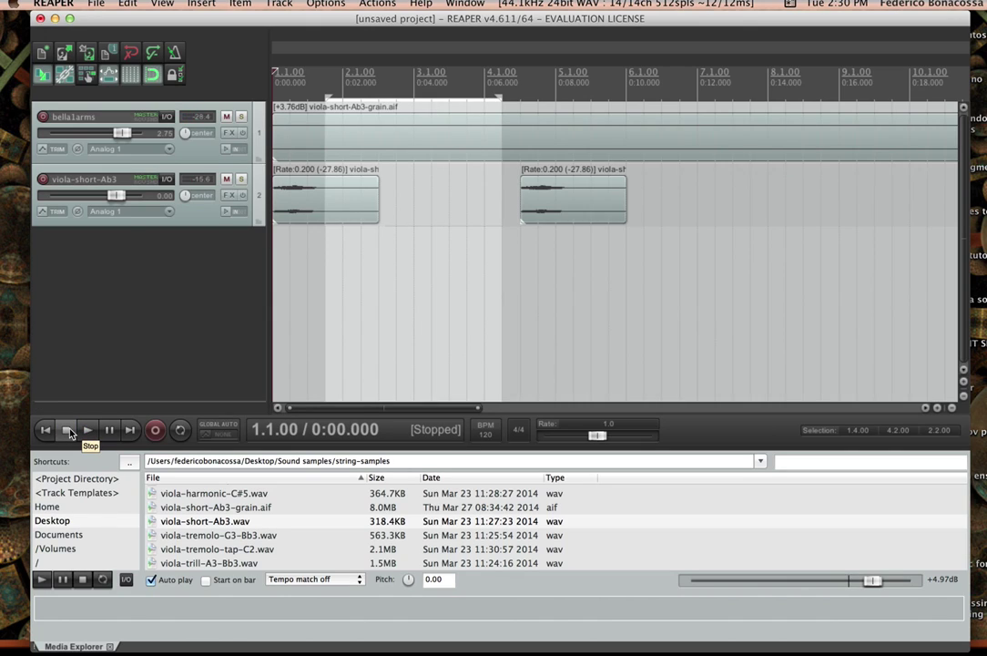
Add a third track below the two viola tracks and insert the Cockos ReaVerb effect on it
double_click(183, 262)
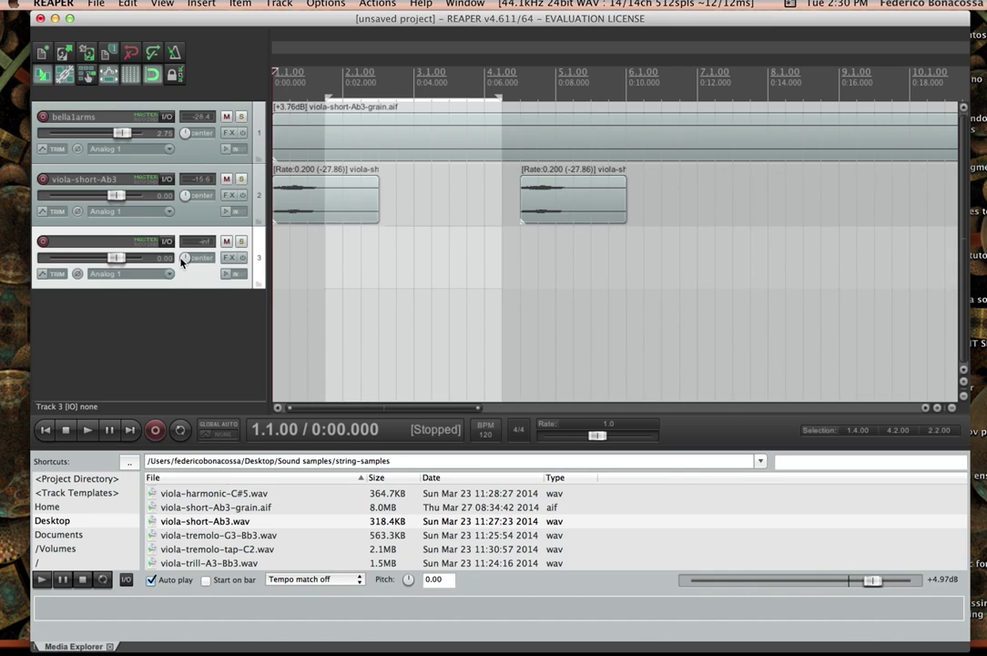
left_click(228, 259)
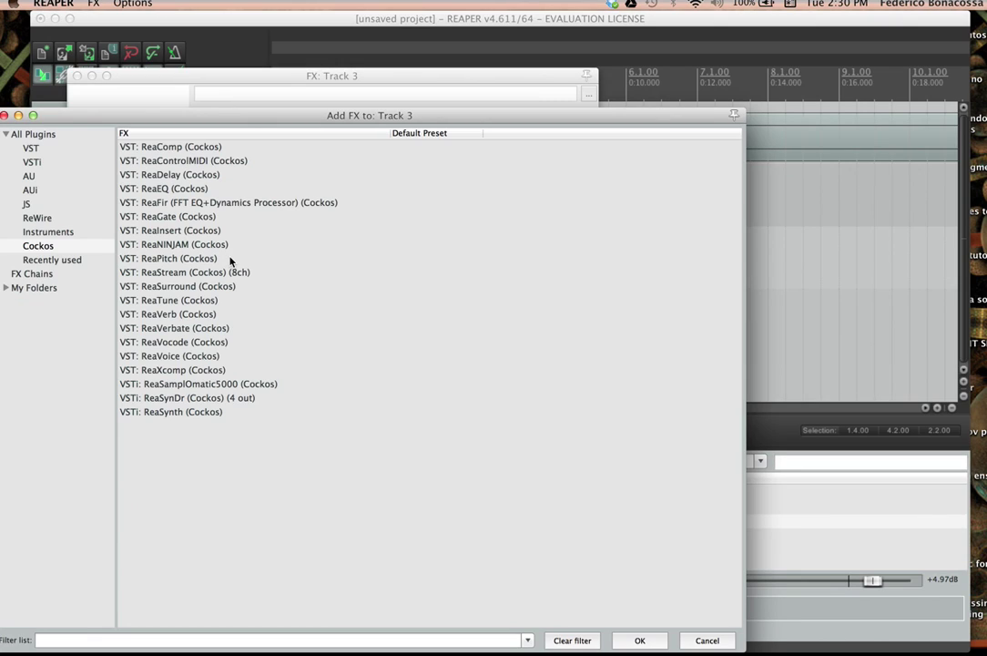
double_click(181, 314)
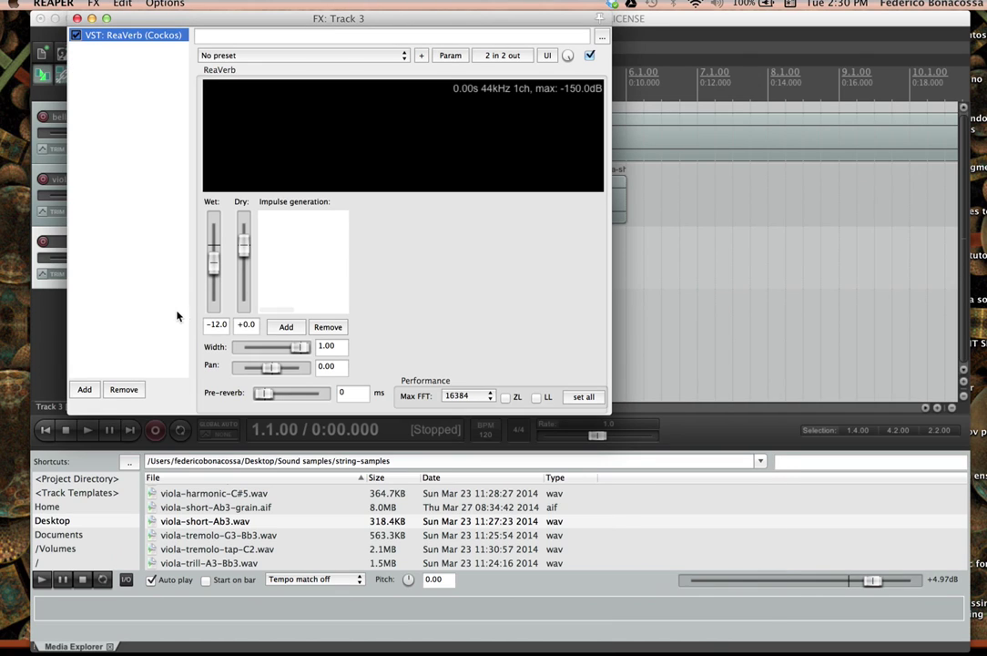
Add a file impulse to ReaVerb, loading EMT 140 Medium.wav from the EMT 140 Plate folder in Electronic Music 1's Peak Impulses
left_click(284, 328)
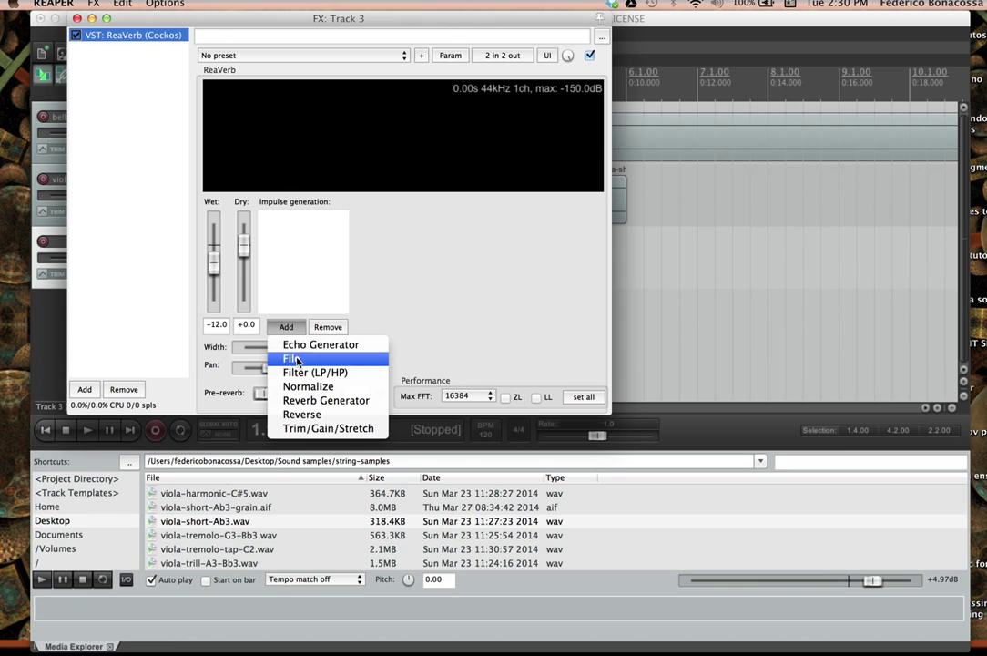
left_click(296, 359)
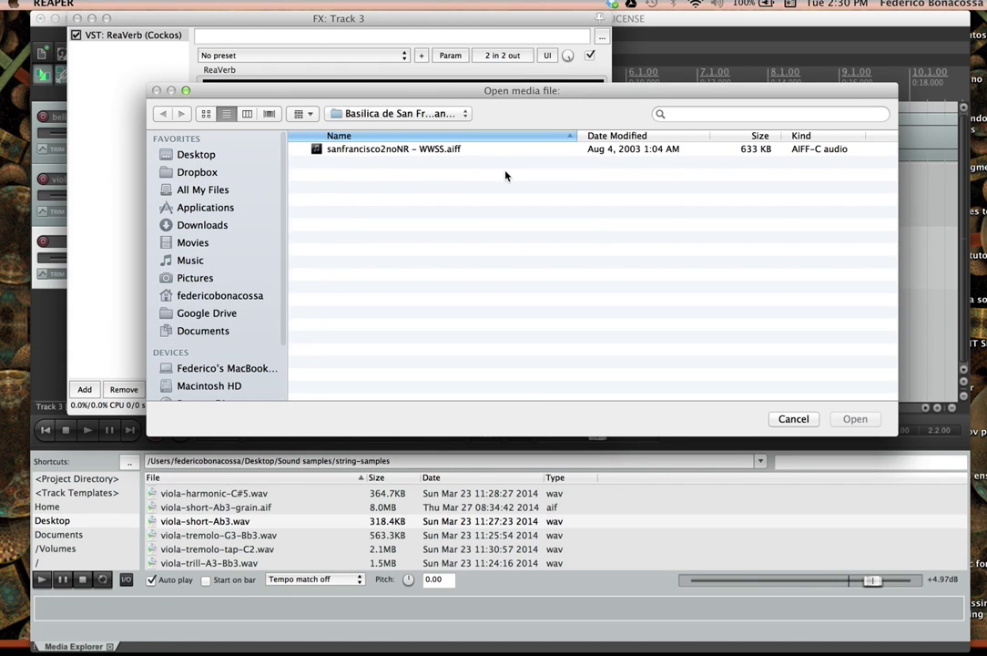
left_click(440, 113)
left_click(369, 128)
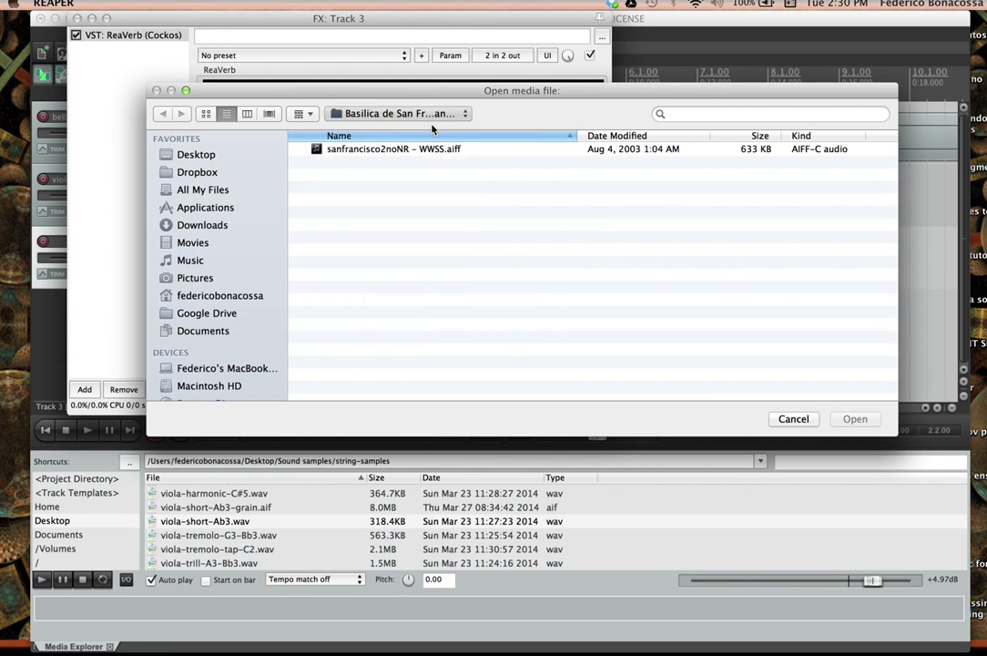
left_click(373, 113)
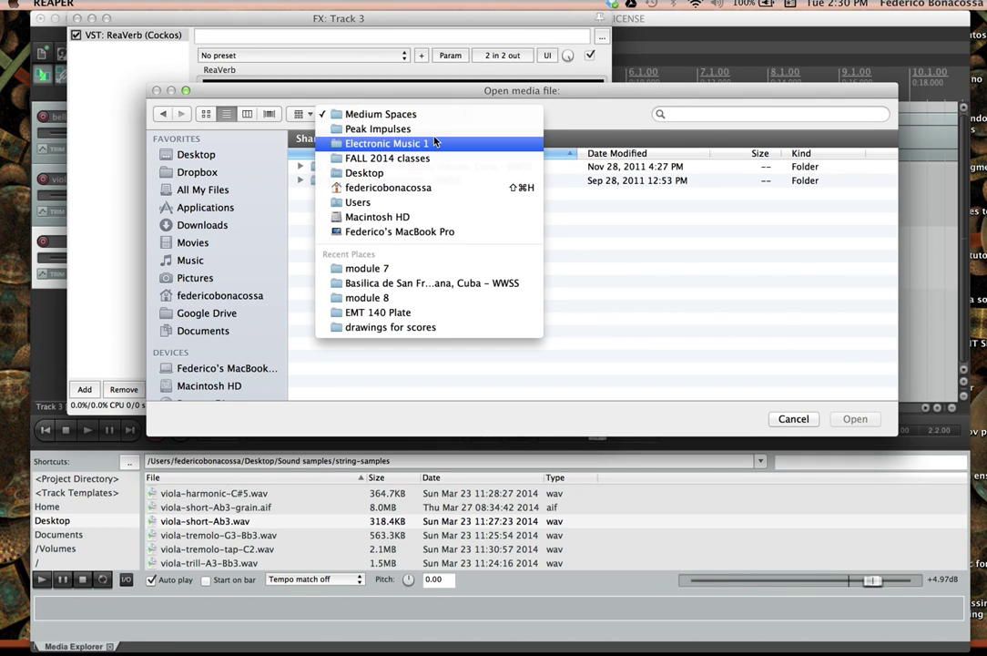
left_click(435, 143)
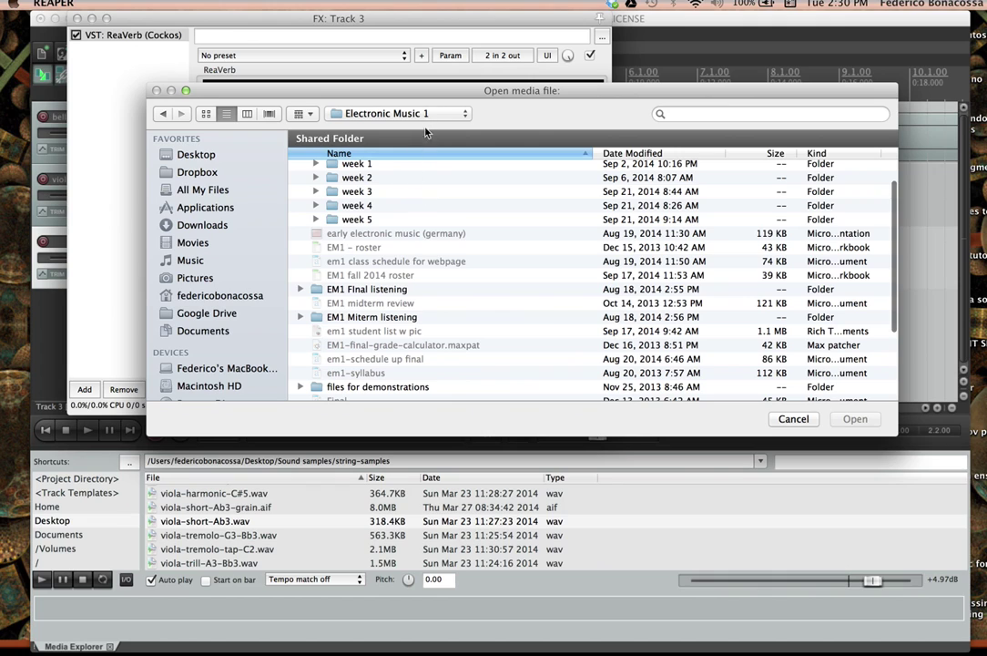
scroll(426, 257, "down", 5)
double_click(384, 351)
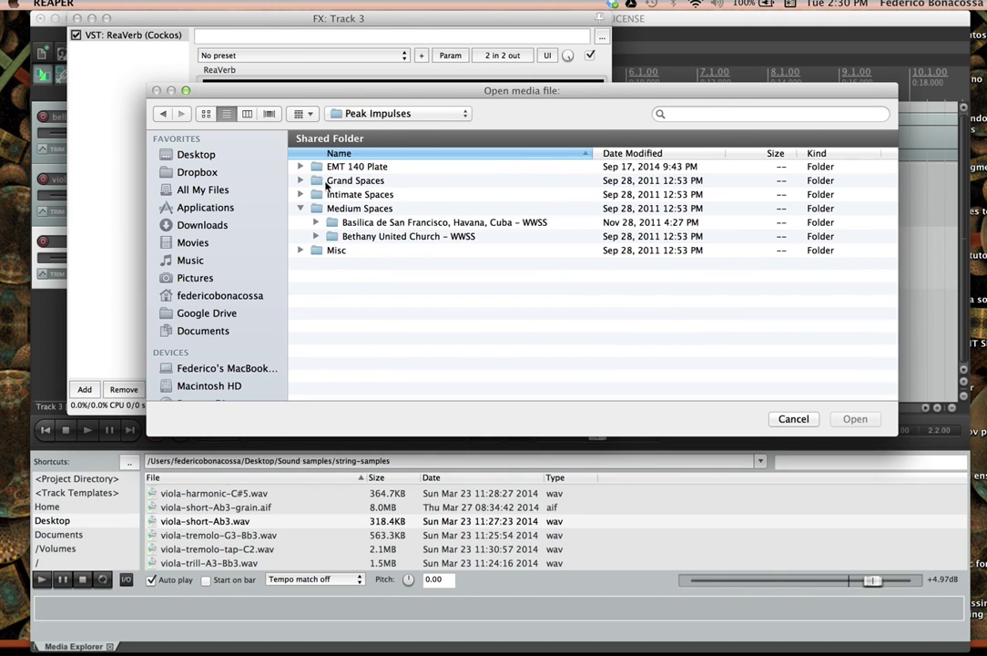
left_click(301, 166)
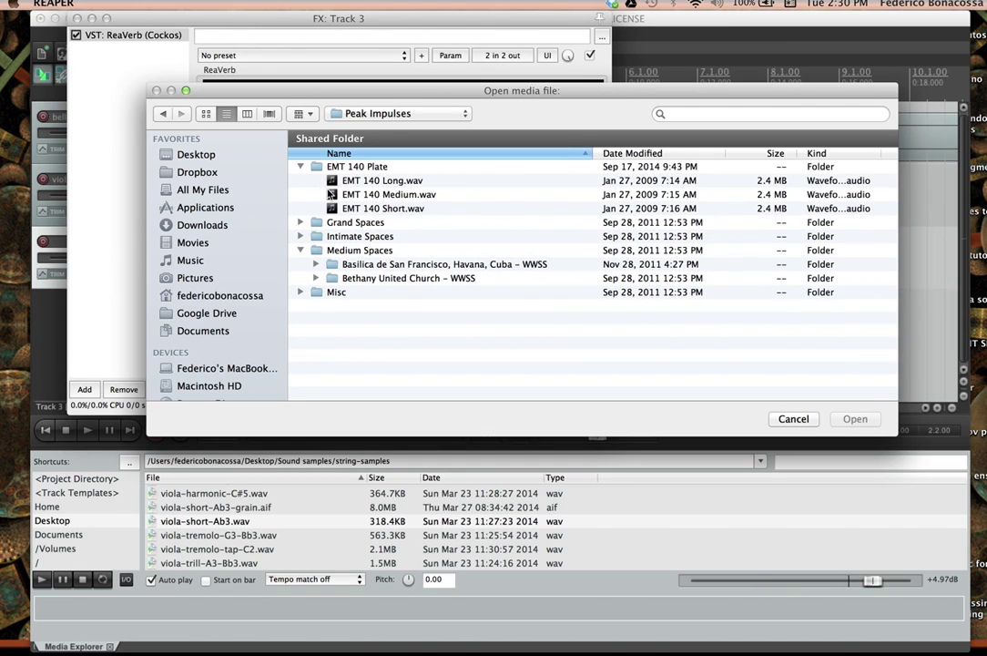
double_click(330, 195)
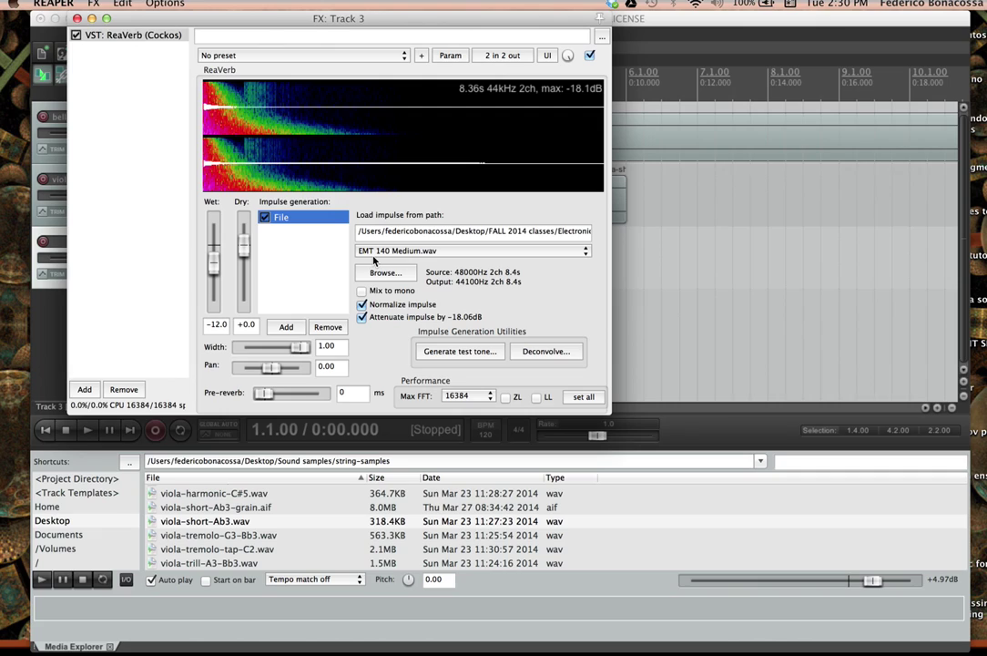
Play the project briefly from the start, stop it, and close track 3's effects window
key("space")
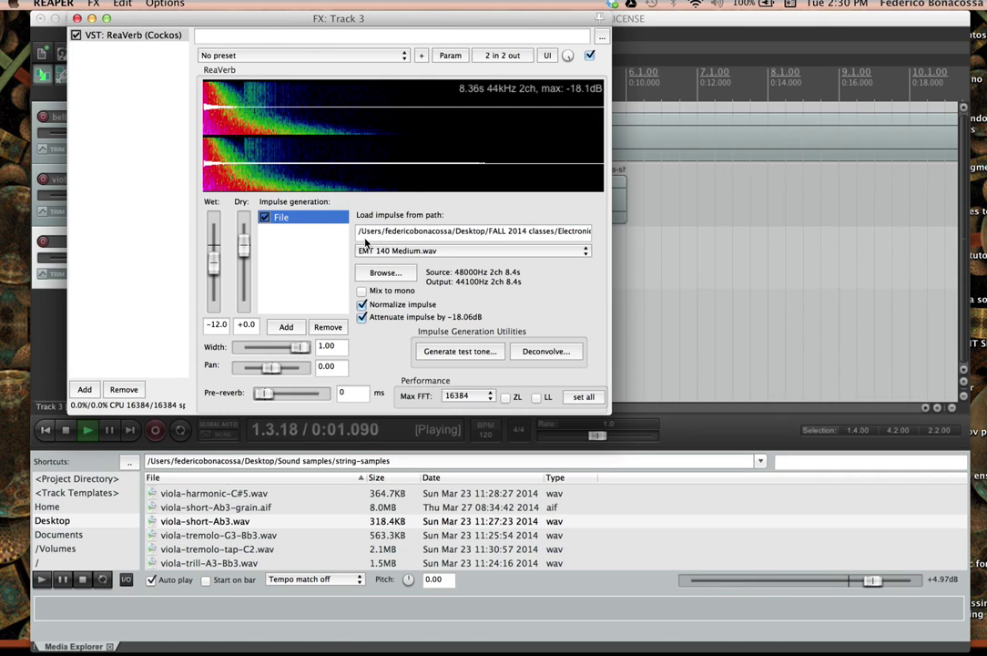
key("space")
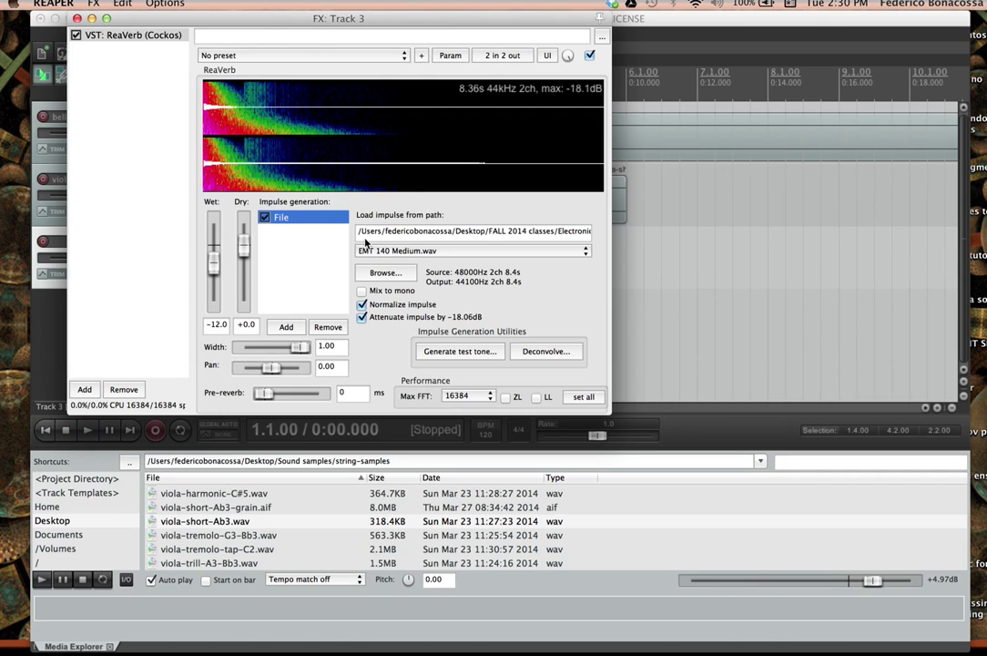
left_click(76, 18)
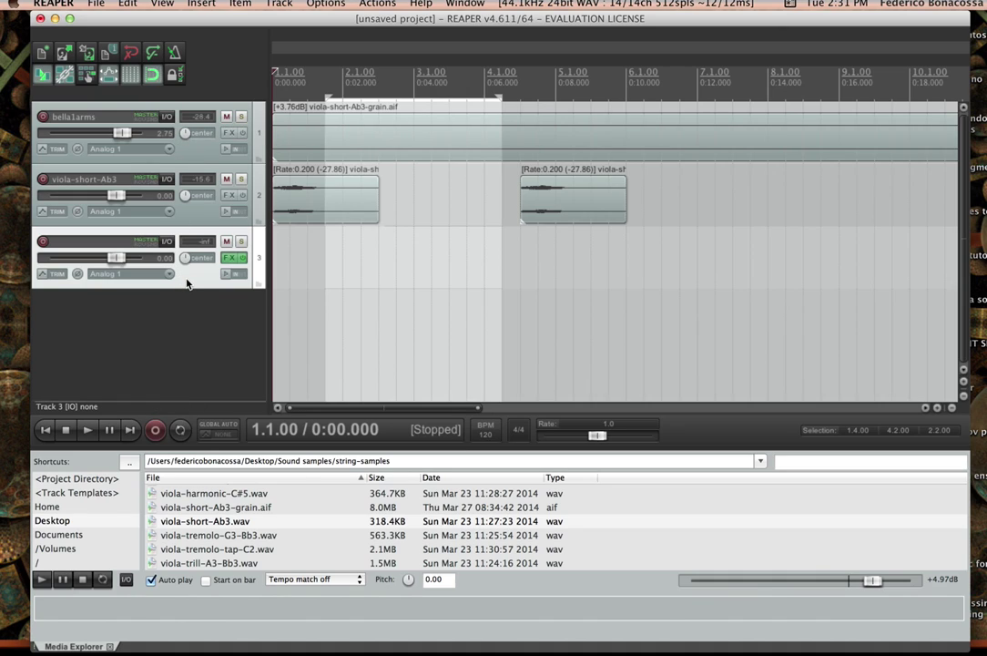
Turn off the master/parent send of the bella1arms track and close its routing window
left_click(166, 119)
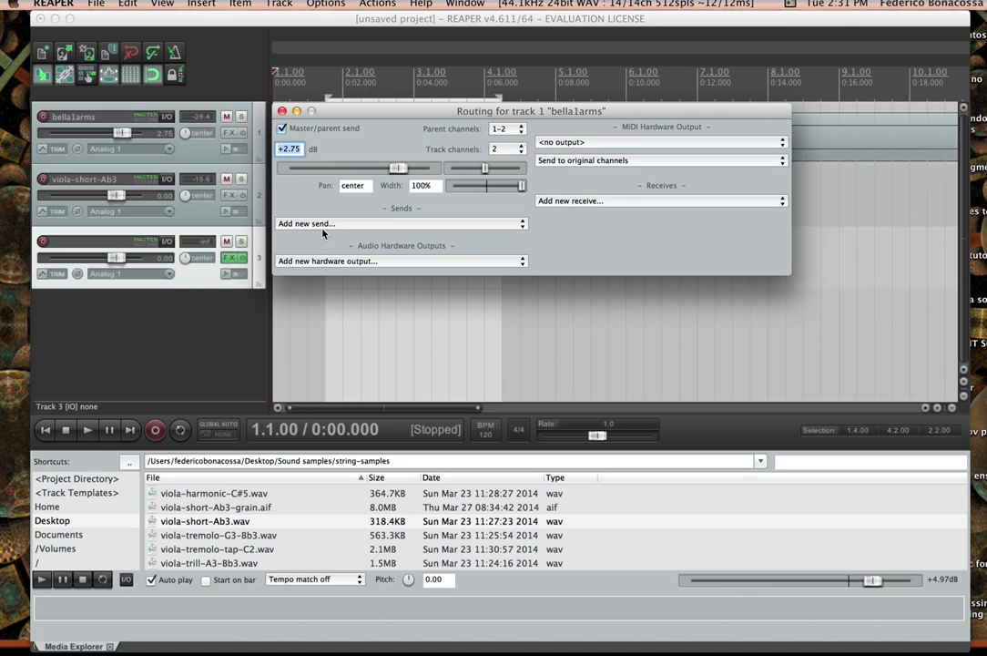
left_click(284, 129)
left_click(330, 224)
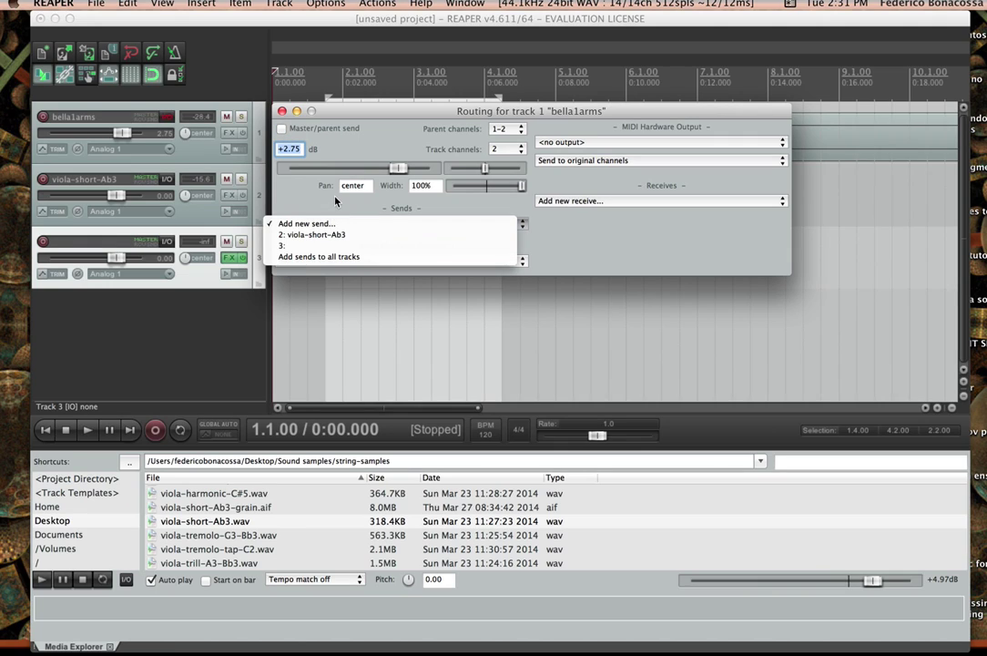
left_click(283, 165)
left_click(283, 111)
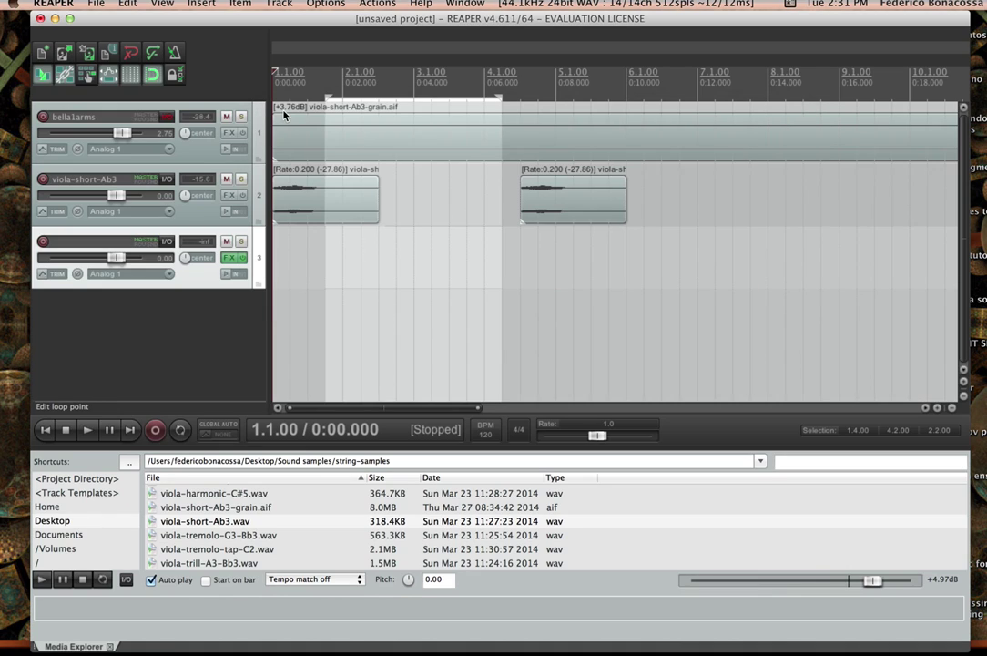
Name the third track "reverb"
double_click(73, 246)
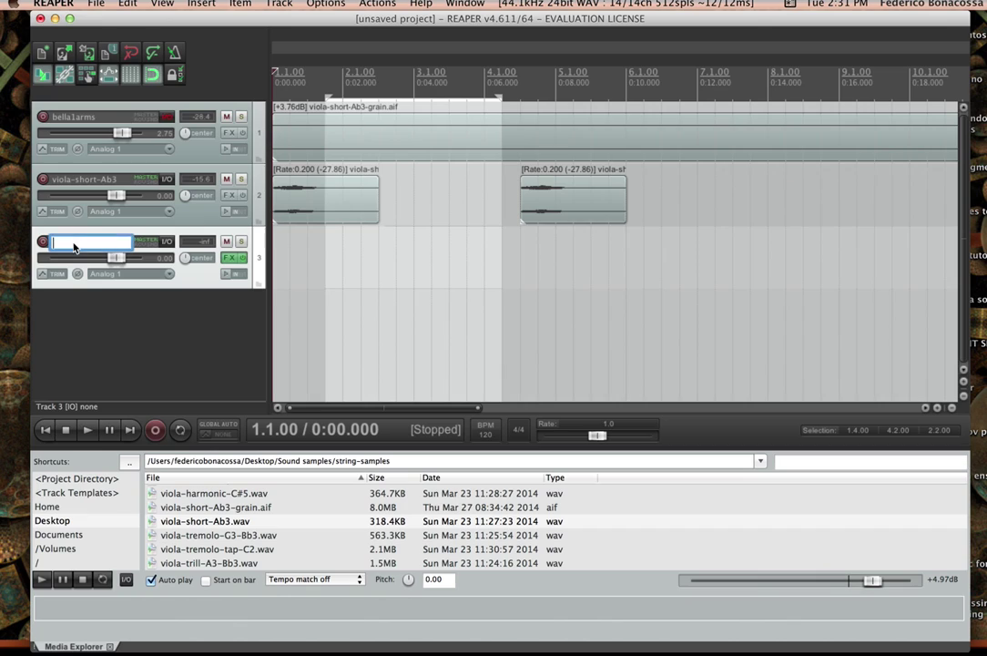
type("reverb")
key("Return")
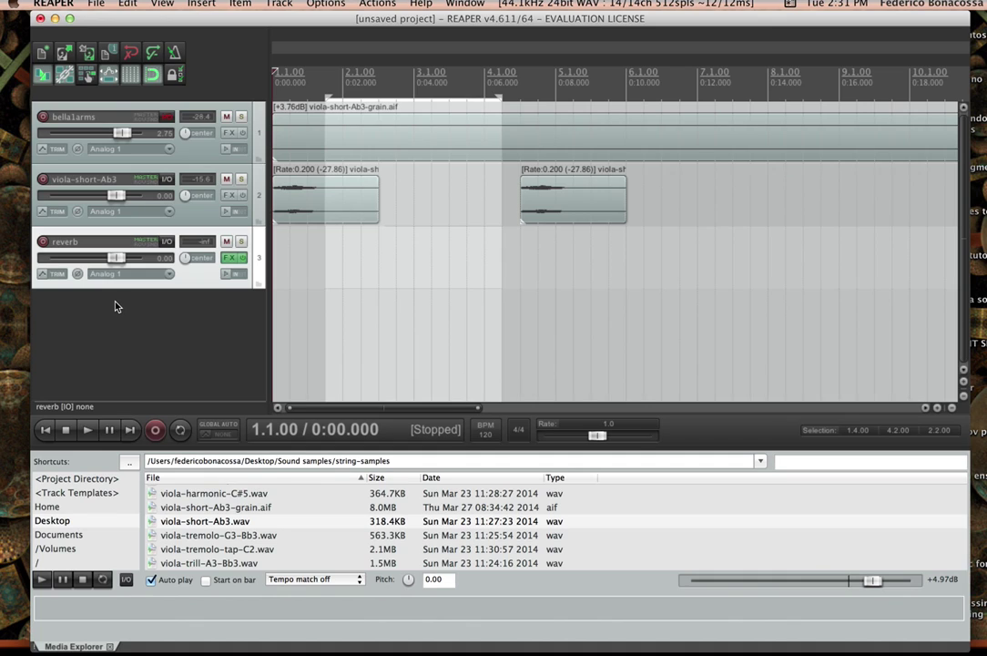
Add a send from the bella1arms track to the reverb track and close the routing window
left_click(167, 118)
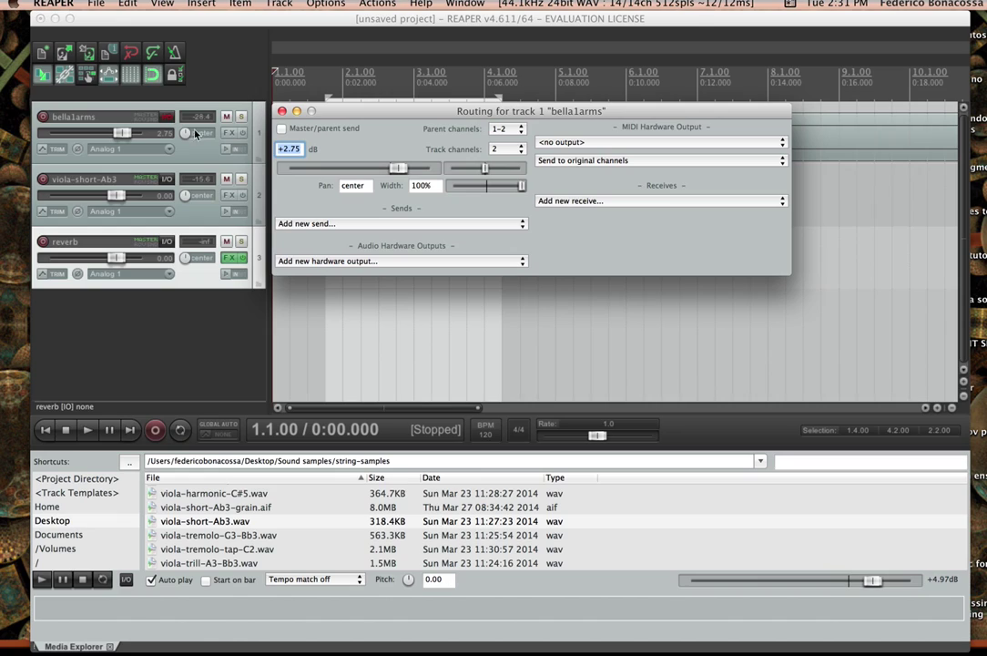
left_click(315, 224)
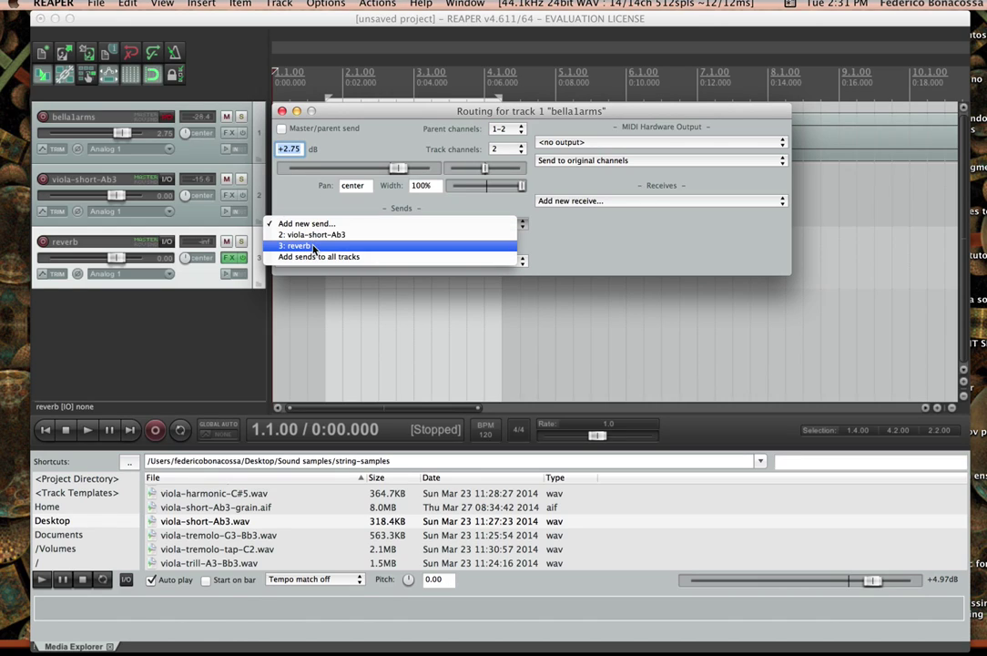
left_click(311, 246)
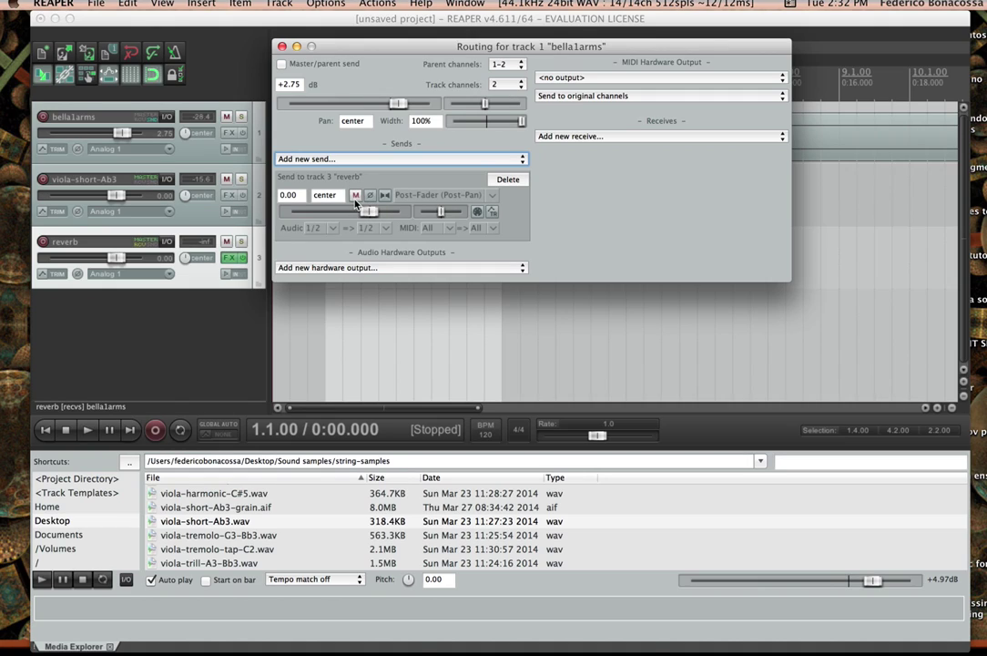
left_click(283, 46)
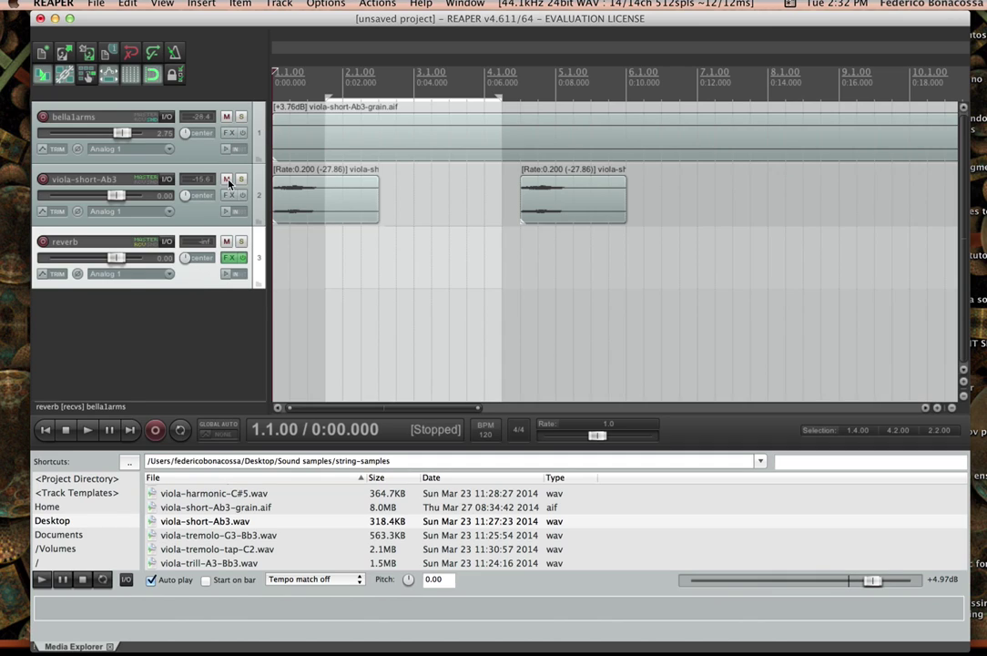
Listen to the project with the bella1arms track muted, and unmute that track after stopping
left_click(227, 117)
key("space")
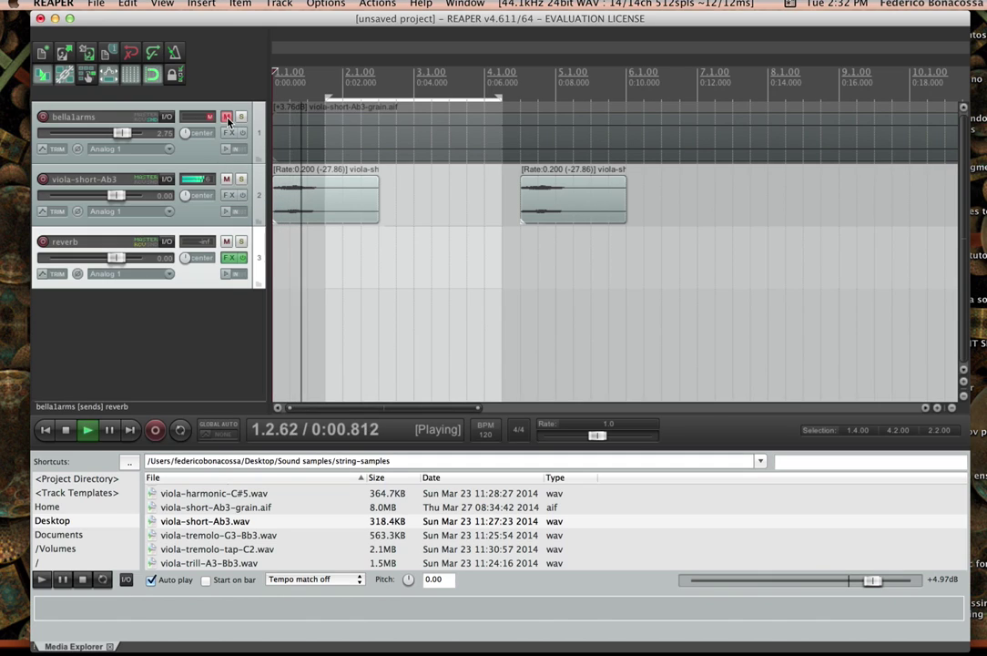
key("space")
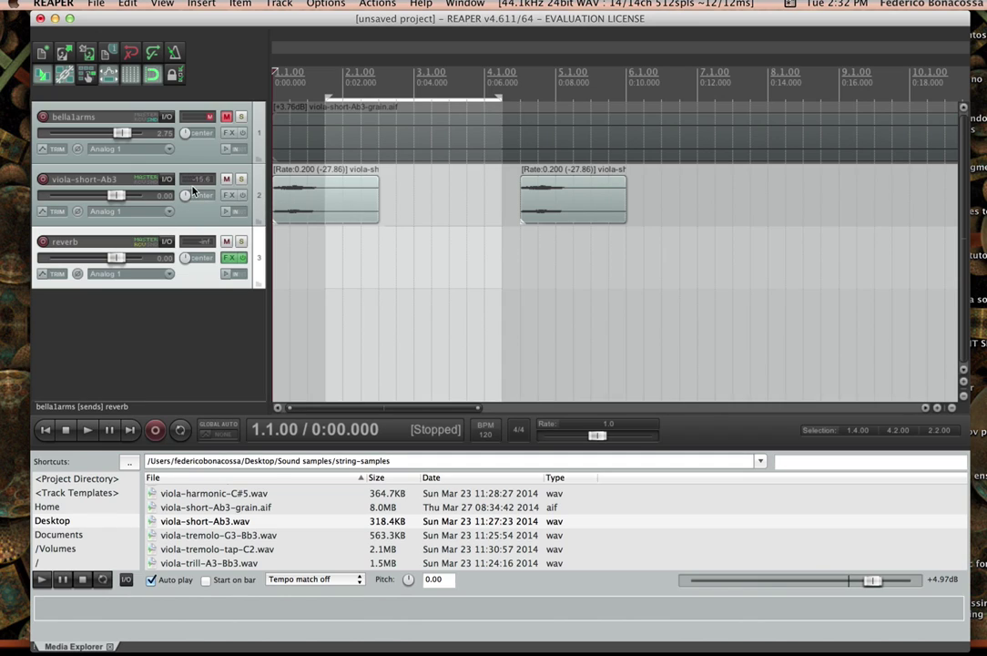
left_click(227, 117)
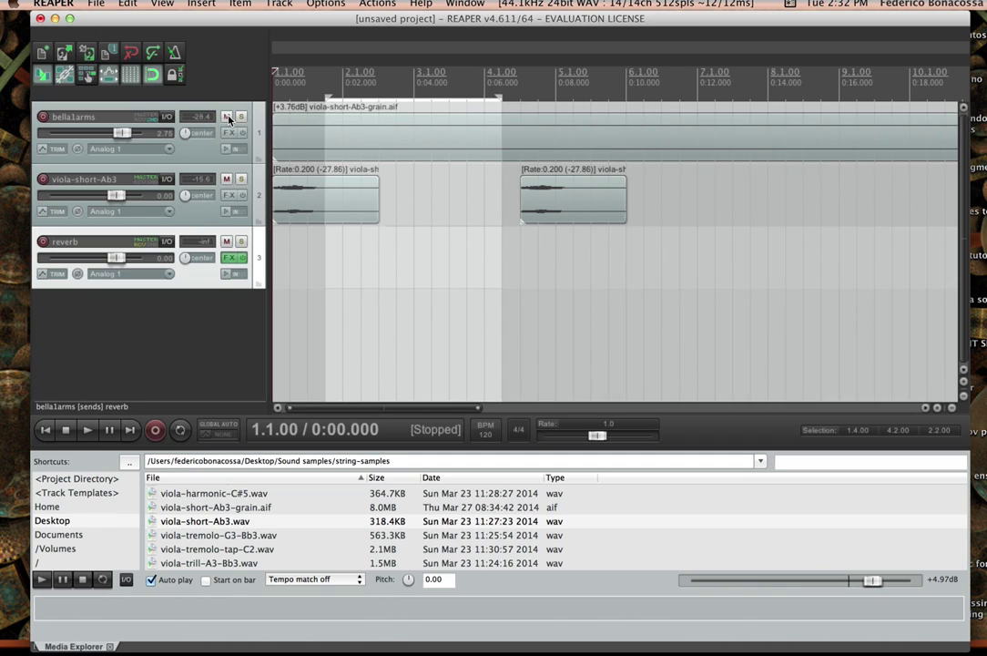
Mute the viola-short-Ab3 track and play the project to hear bella1arms through the reverb track
left_click(226, 179)
key("space")
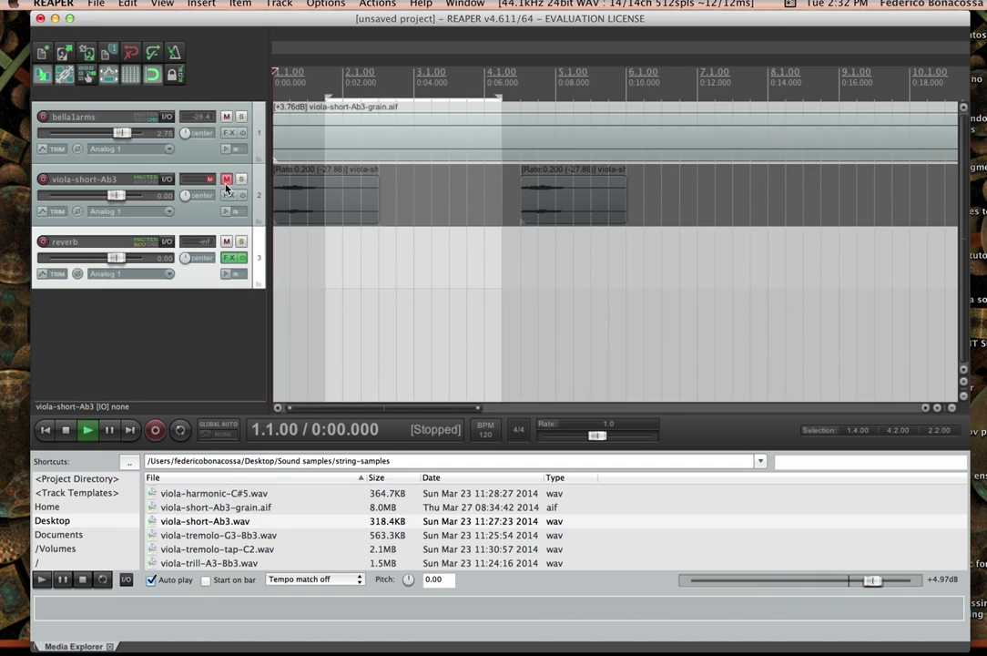
key("space")
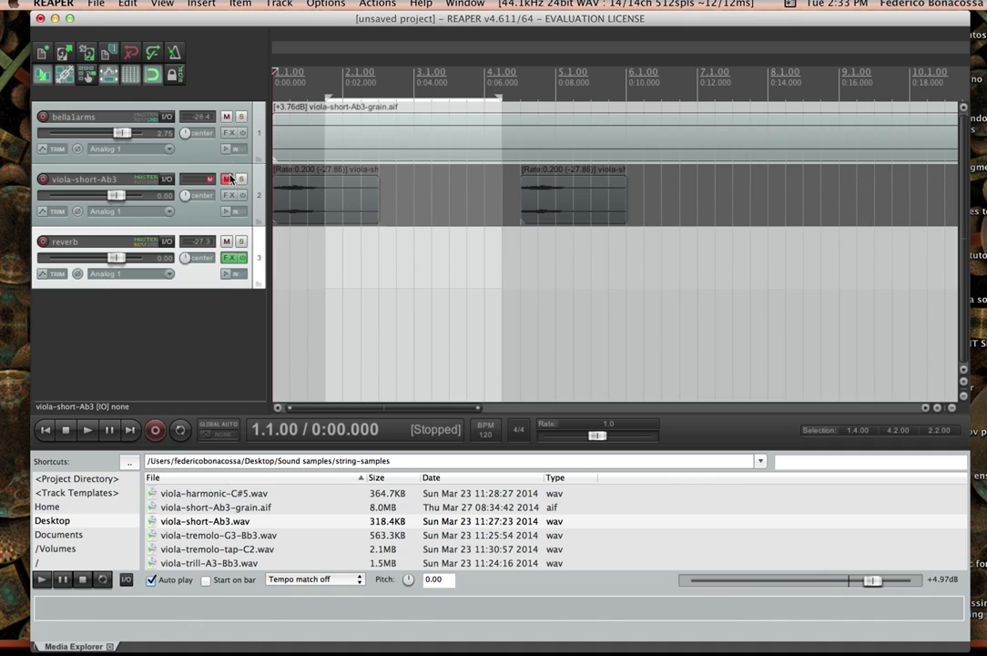
Examine the receives in the reverb track's routing window and close it
left_click(167, 243)
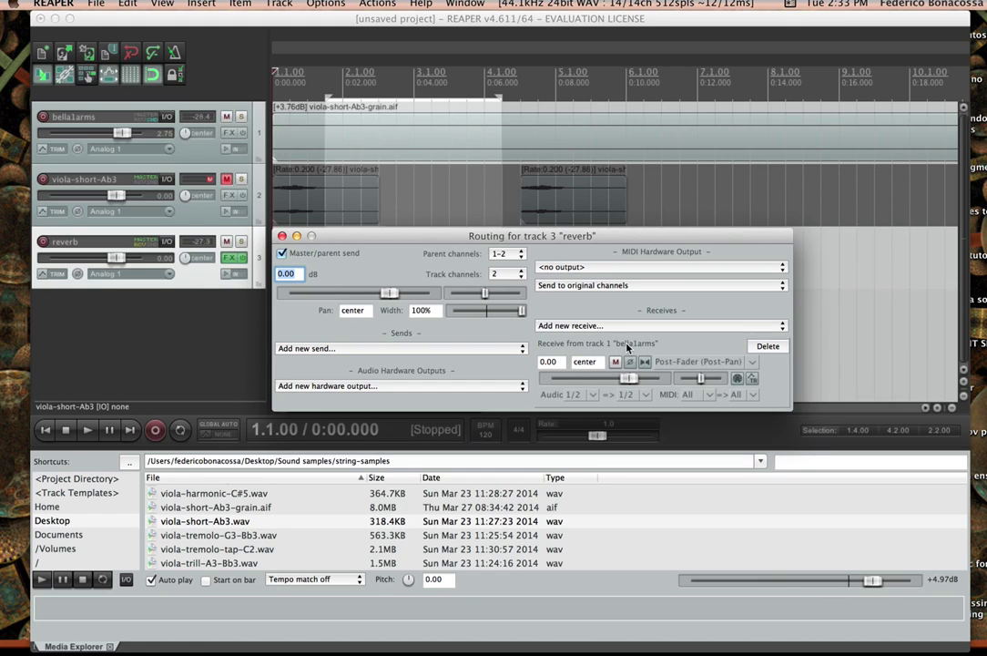
left_click(282, 236)
Rename the first track "track1" and the second track "track2"
double_click(65, 119)
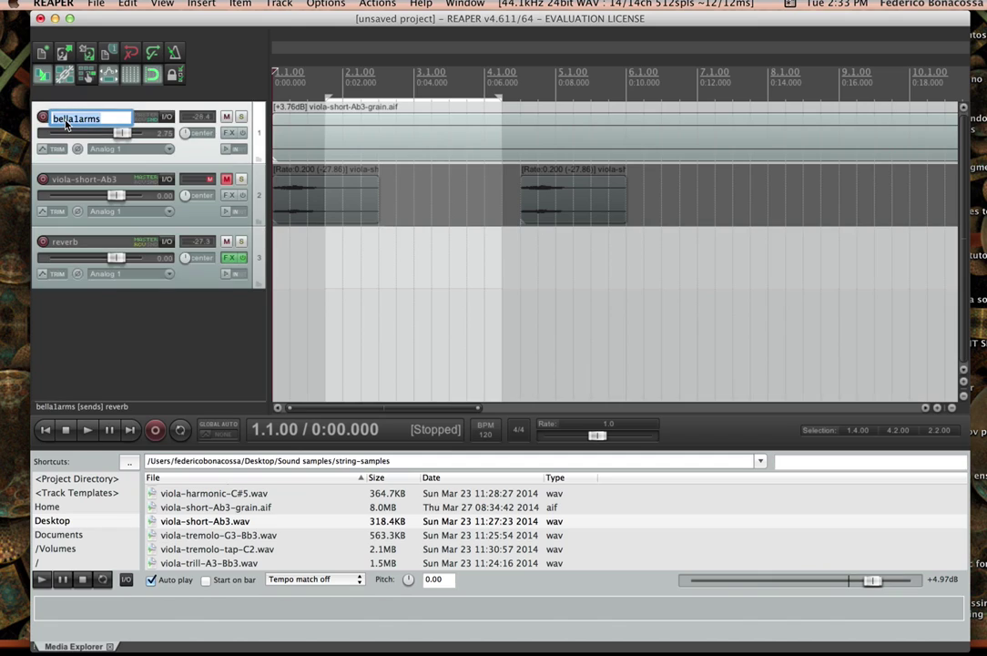
type("track")
key("Return")
double_click(82, 178)
type("trcck2")
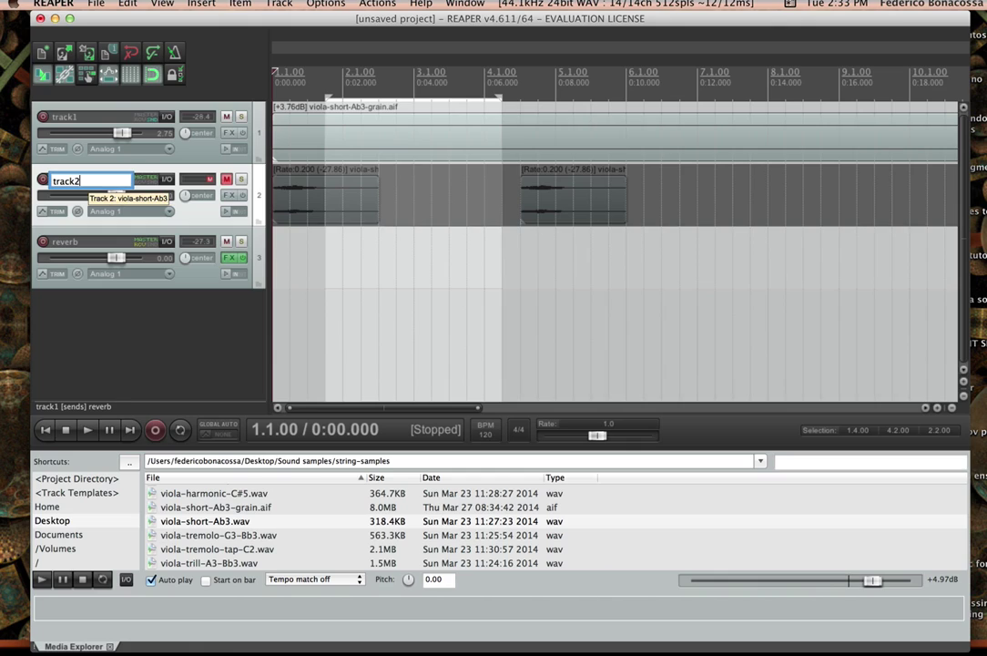
key("Return")
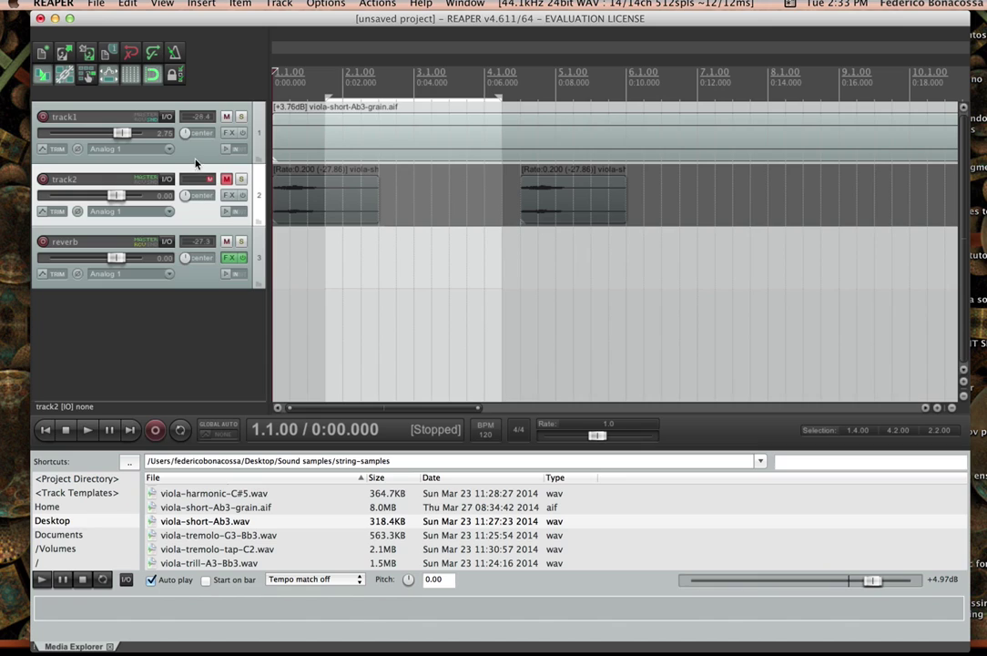
Examine track1's sends and available send destinations, and the reverb track's receives and master/parent send, closing both routing windows
left_click(165, 136)
left_click(166, 116)
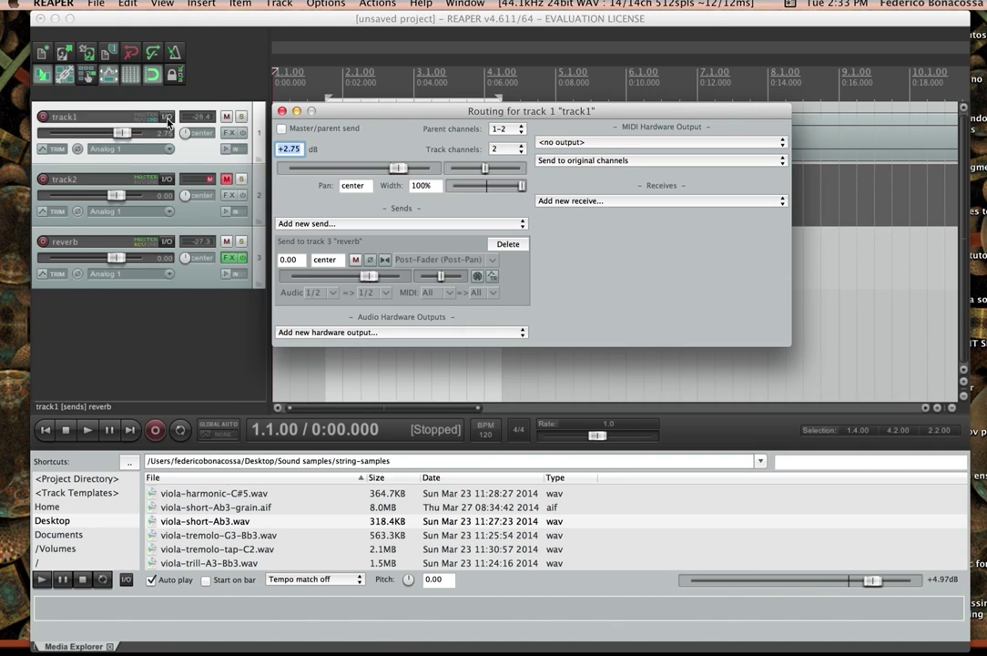
left_click(333, 223)
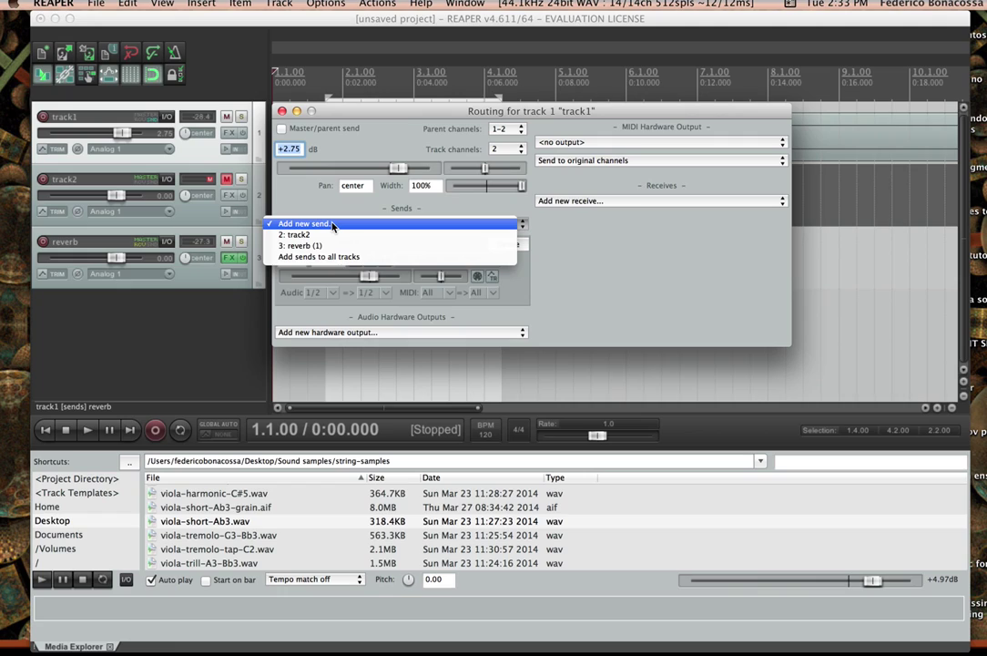
key("Escape")
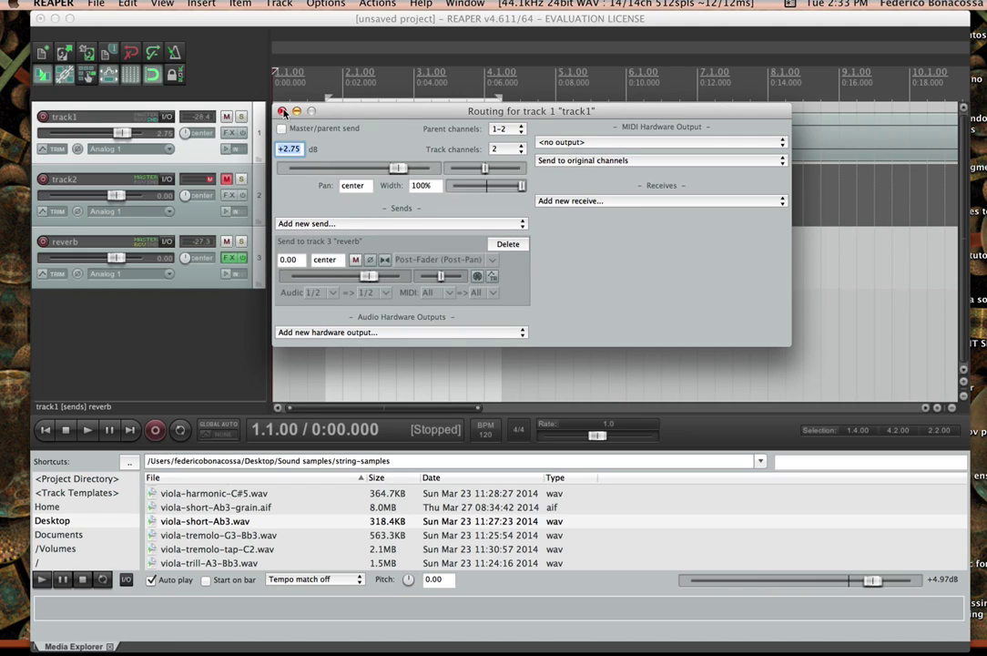
left_click(240, 96)
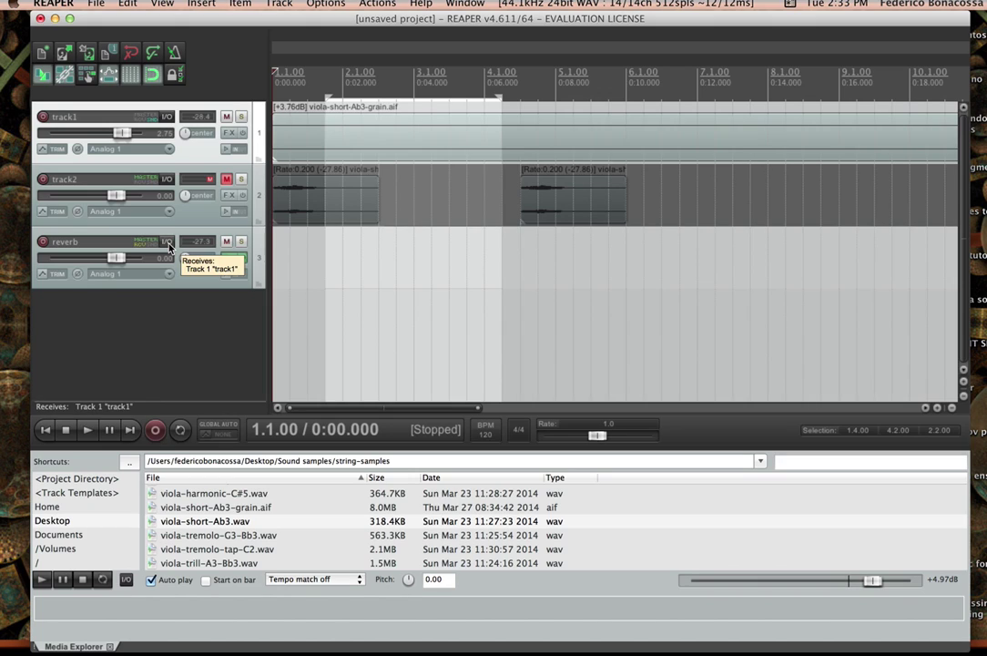
left_click(167, 244)
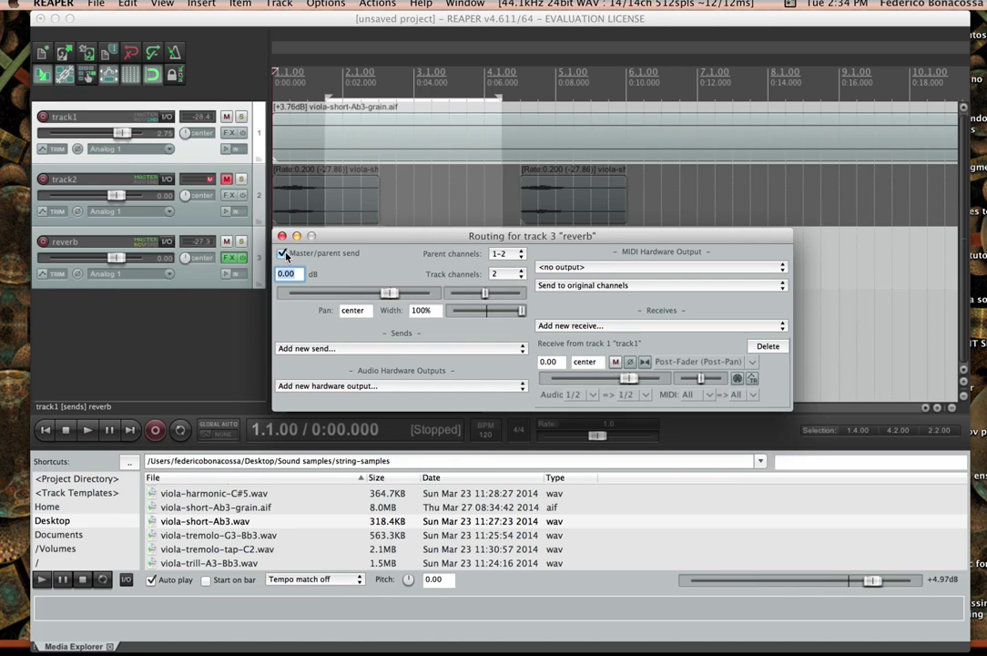
key("Escape")
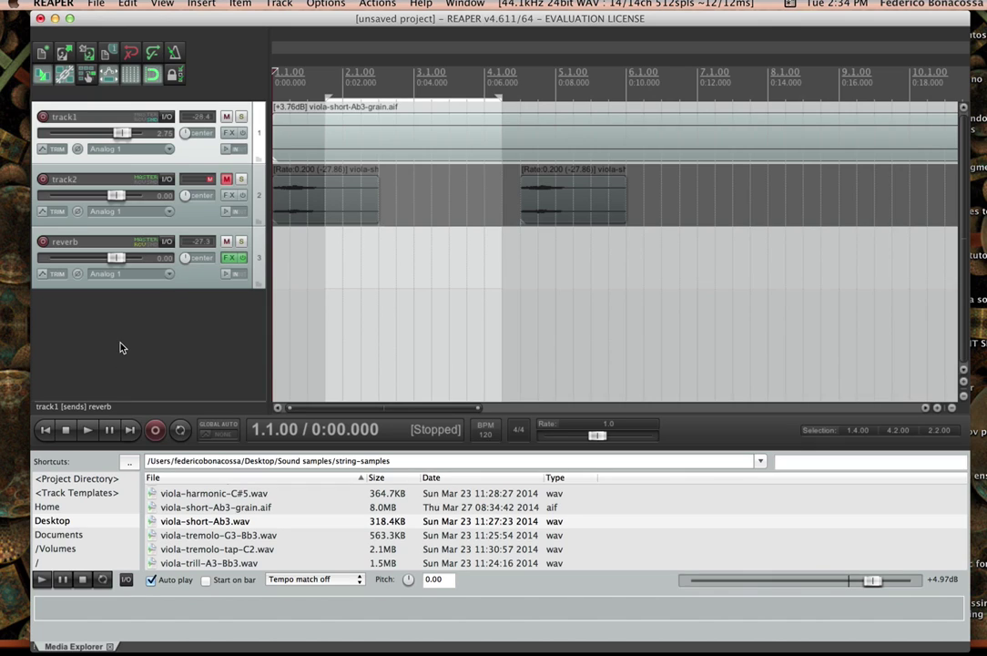
Play the project briefly with track2 muted, and unmute track2 to compare playback with both tracks sounding
key("space")
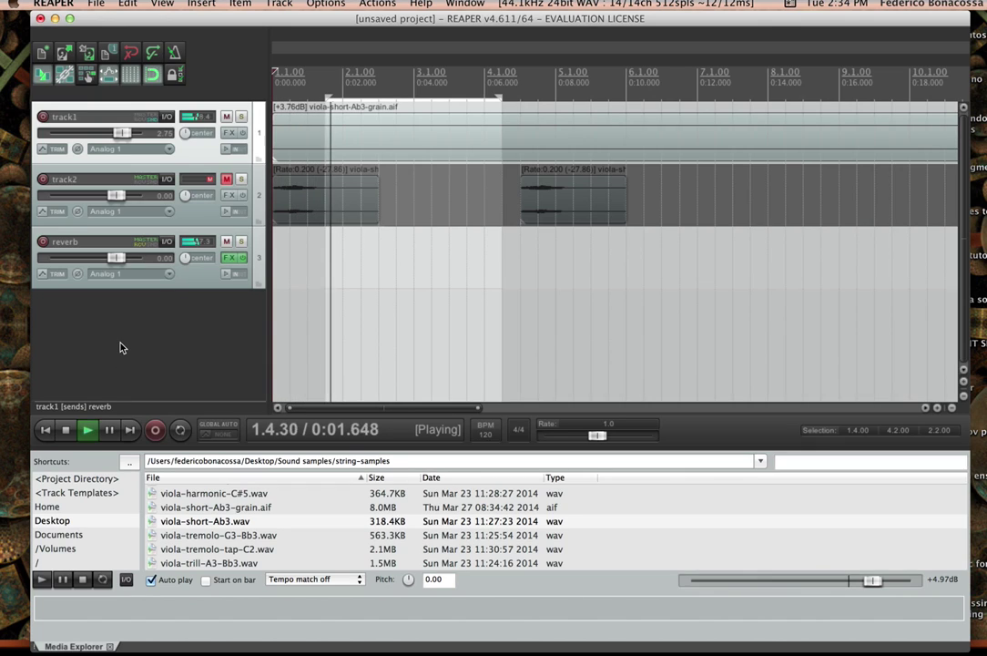
key("space")
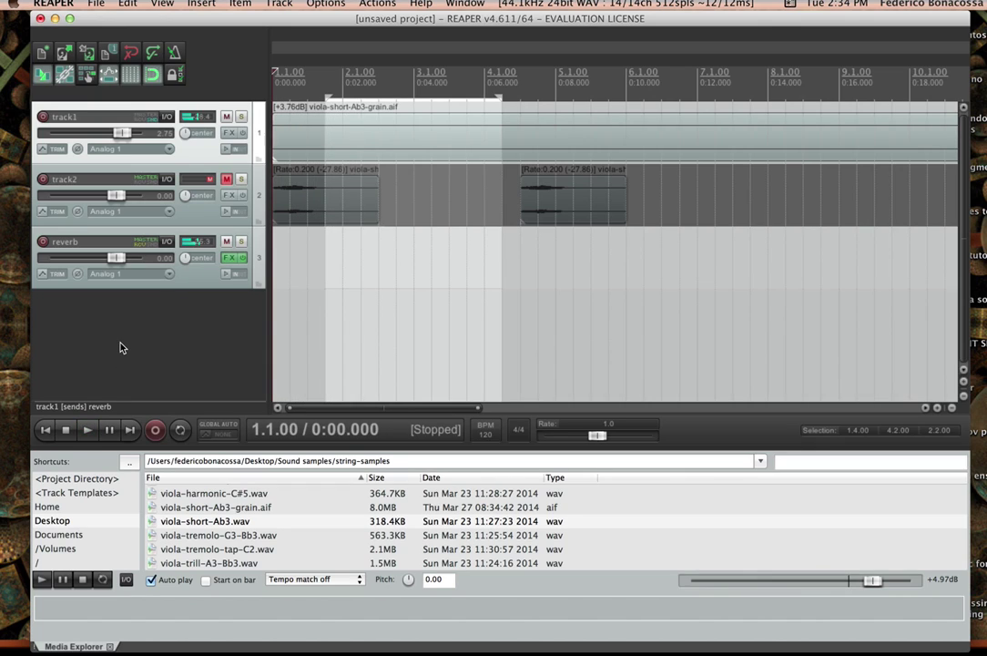
left_click(229, 181)
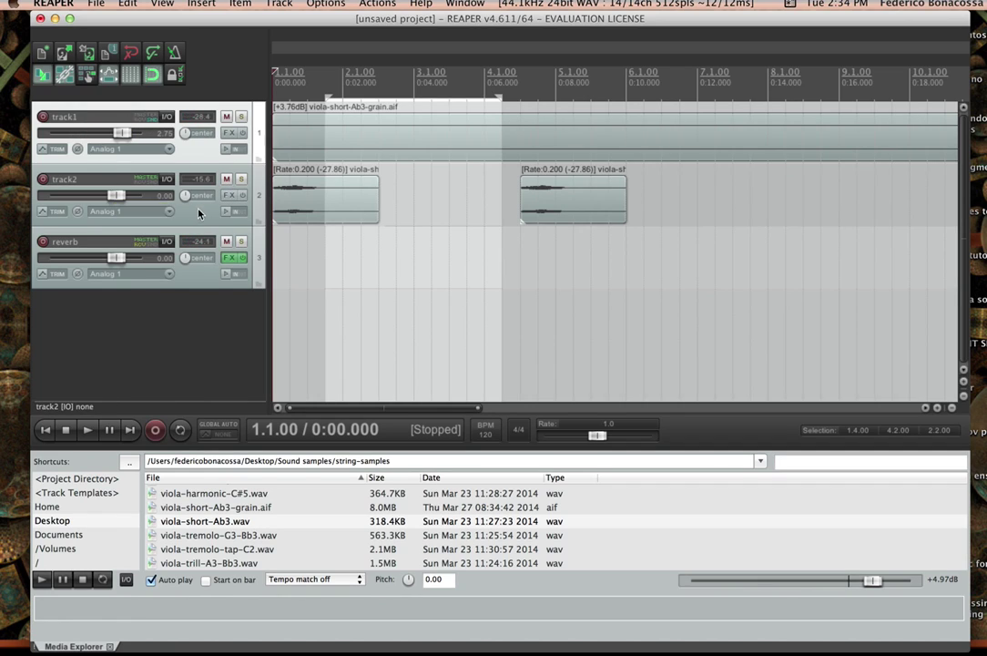
key("space")
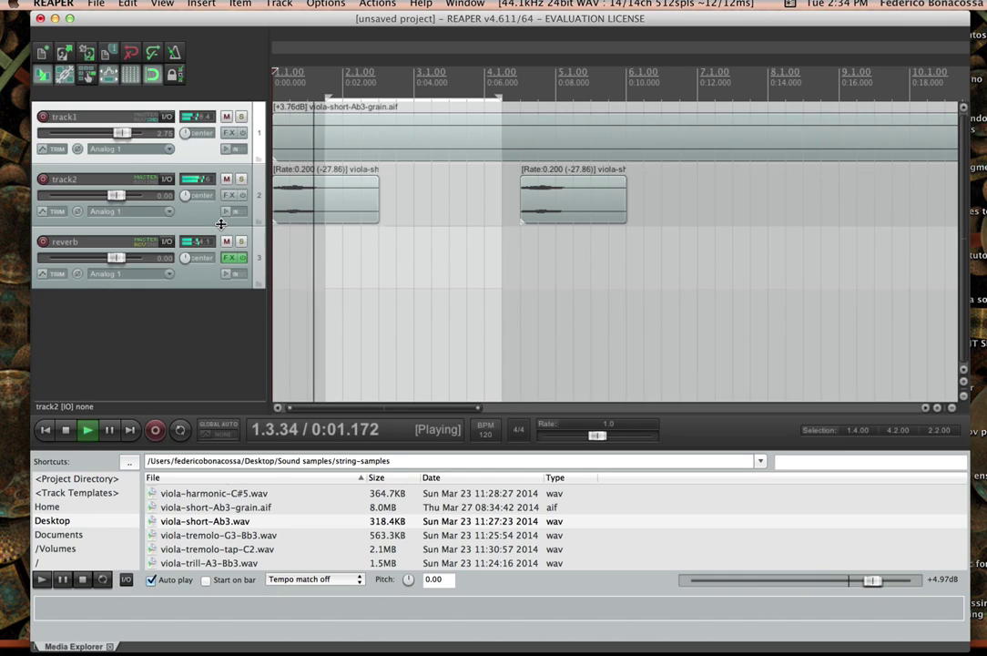
key("space")
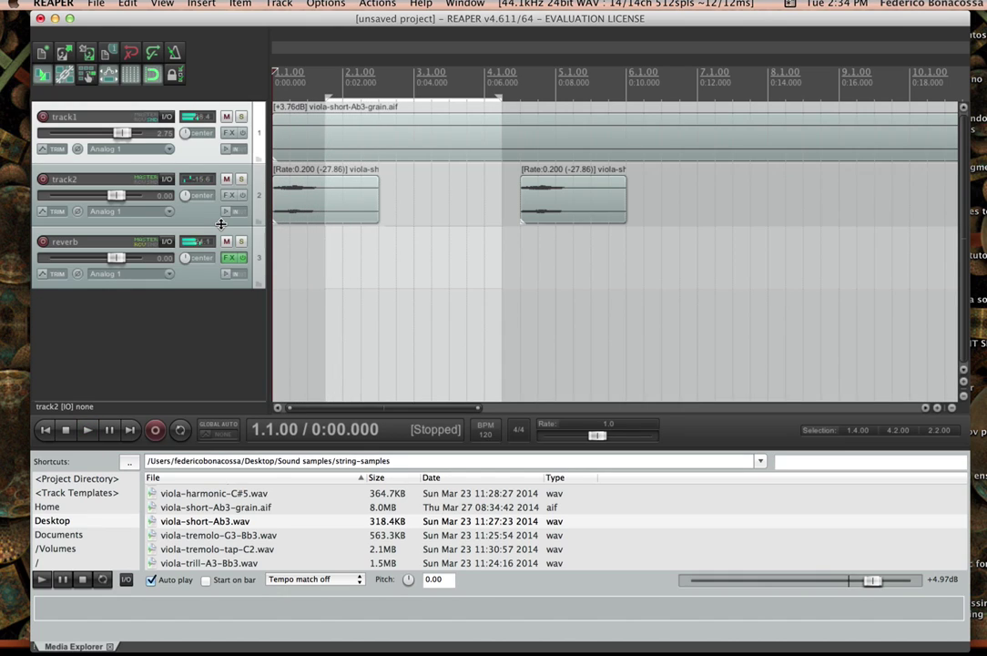
Turn off track2's master/parent send and add a send from track2 to the reverb track
left_click(167, 181)
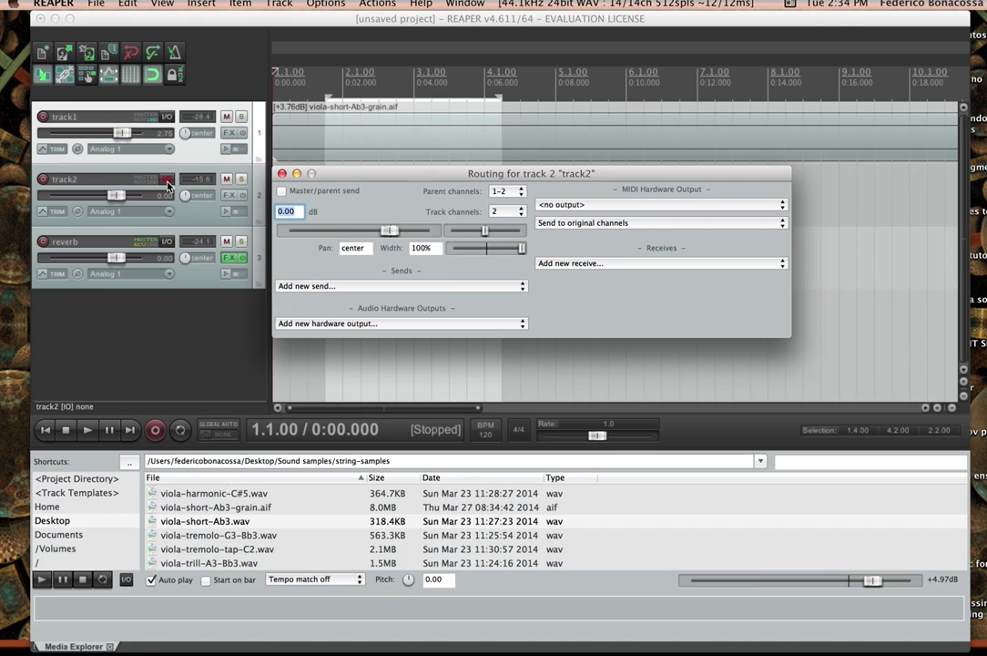
left_click(357, 288)
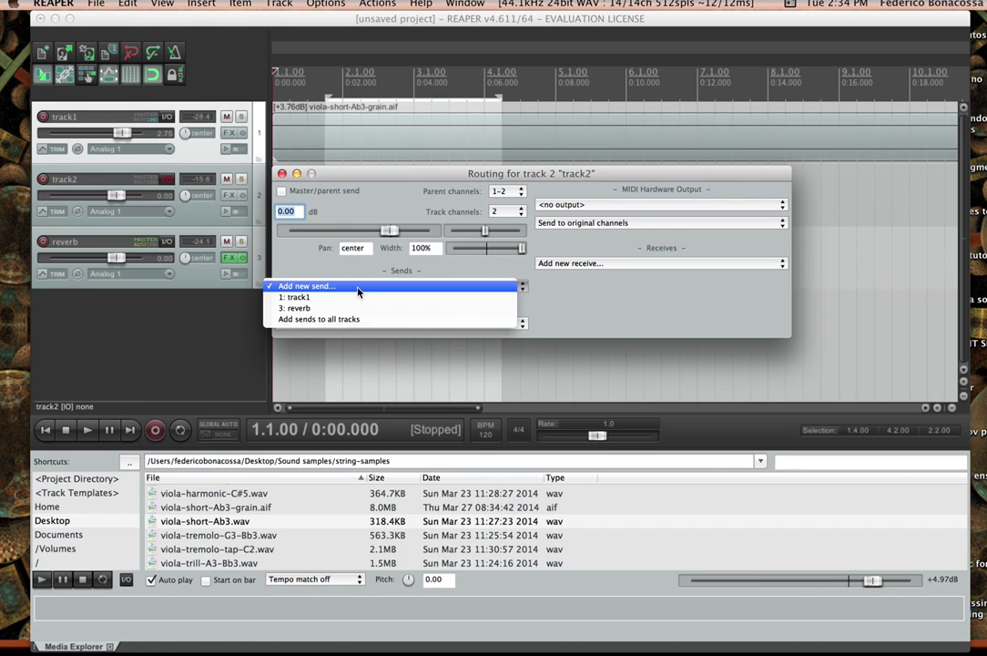
left_click(356, 308)
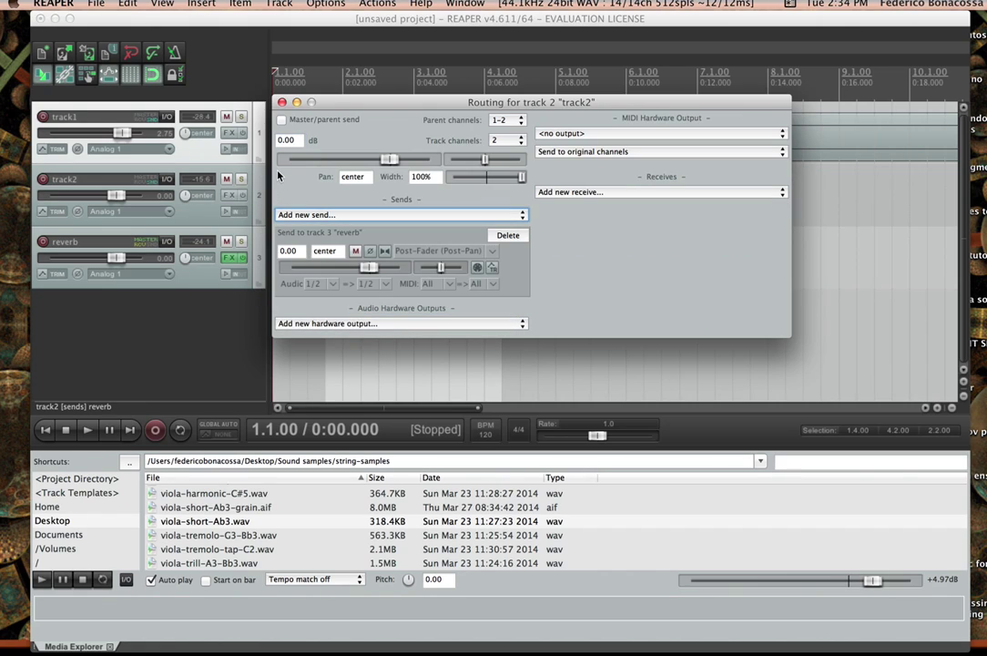
left_click(282, 103)
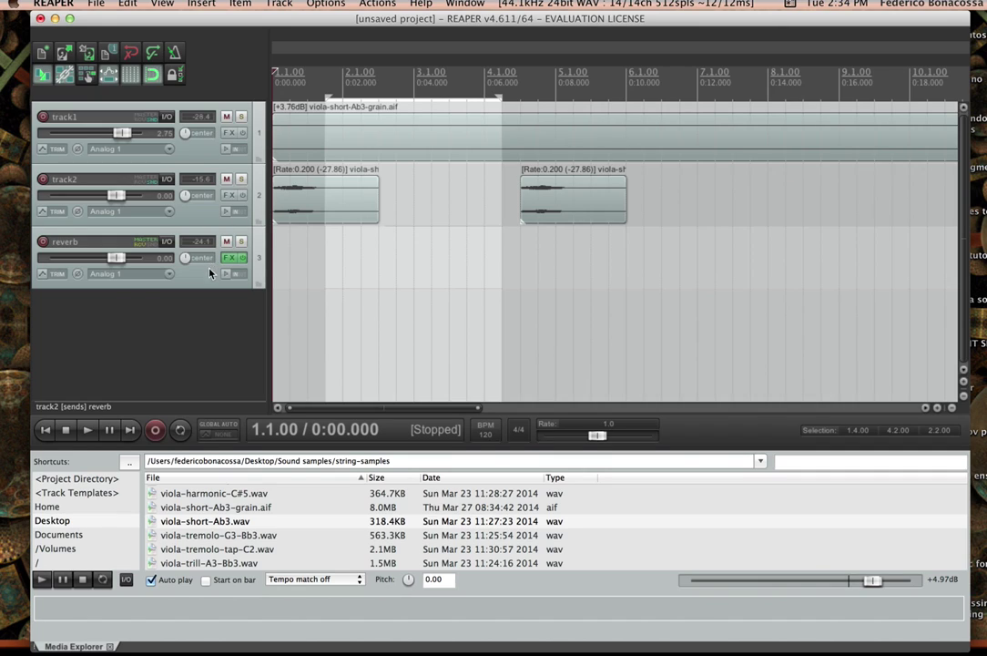
Play the project to hear track1 and track2 only through the reverb track, and stop playback
left_click(230, 133)
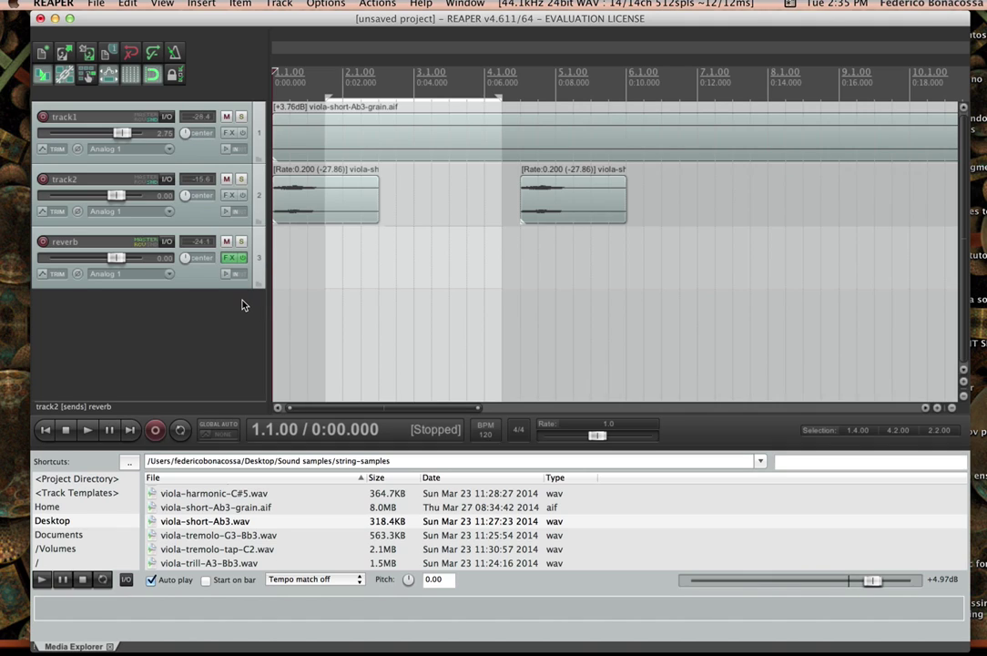
key("space")
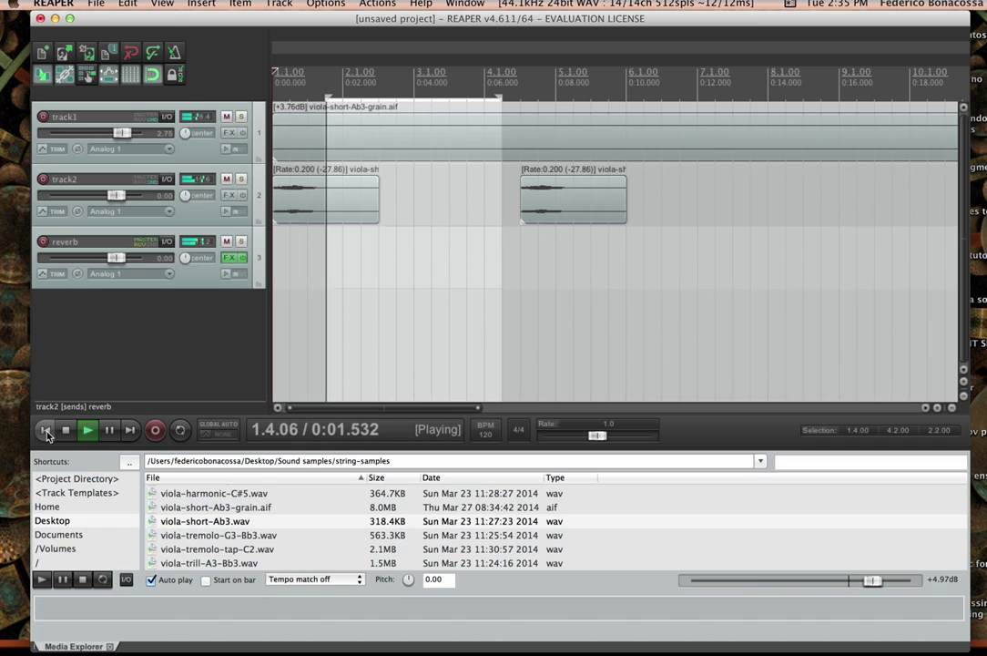
left_click(48, 436)
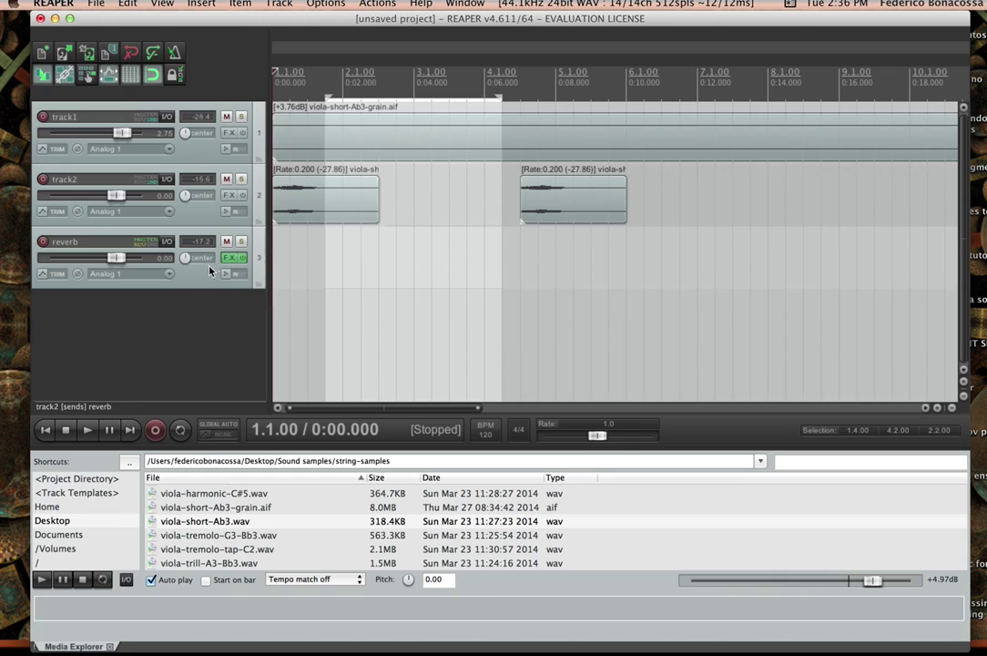
Add a new track below the reverb track and name it "clean"
double_click(188, 310)
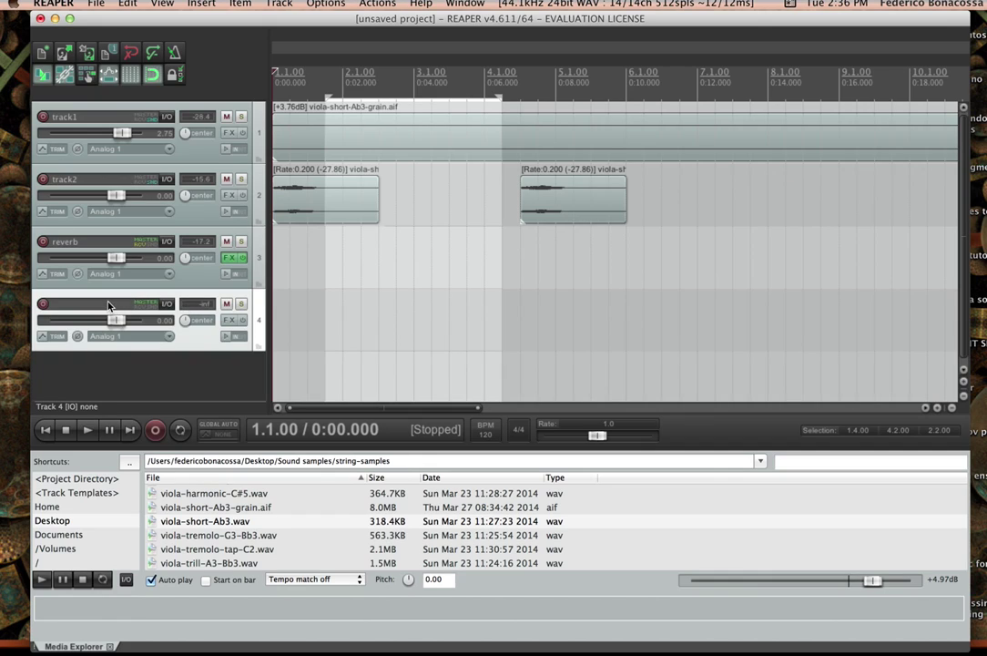
type("cleaan")
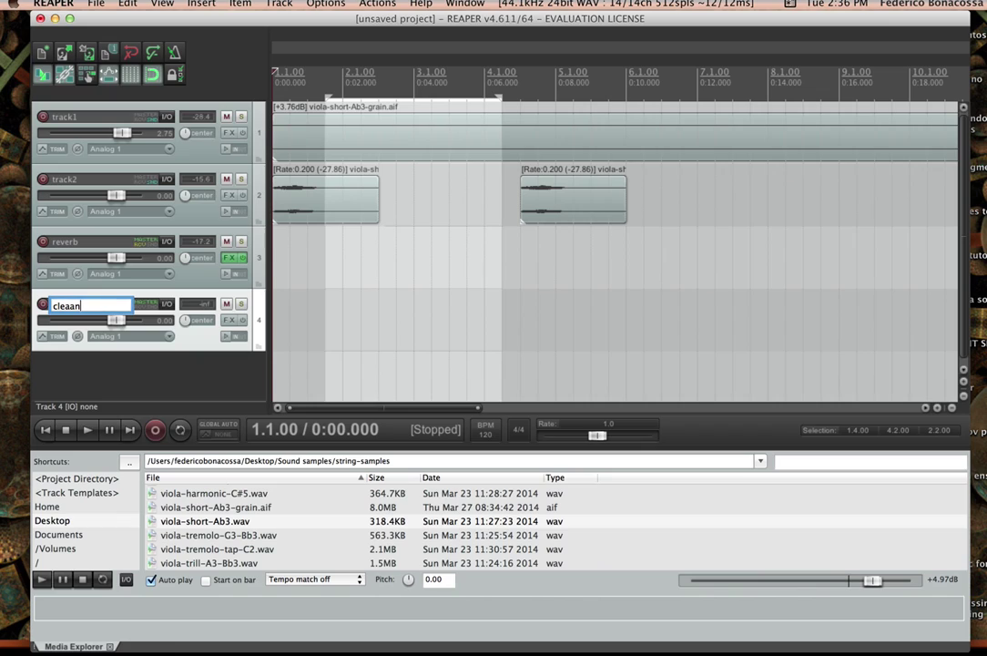
key("BackSpace")
key("BackSpace")
type("n")
key("Return")
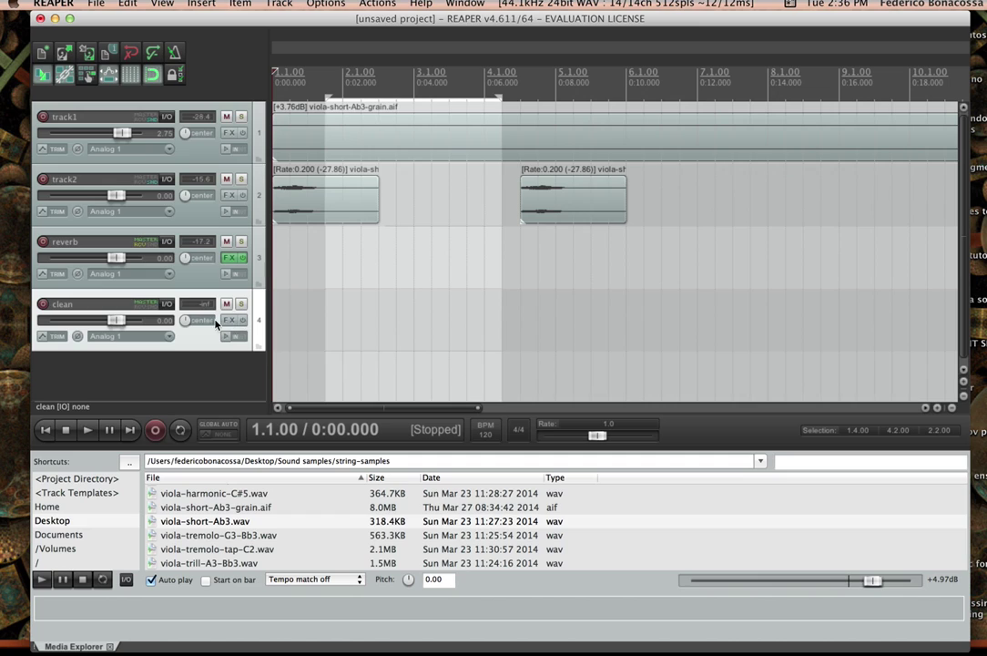
Add a send from track1 to the clean track and close the routing window
left_click(168, 117)
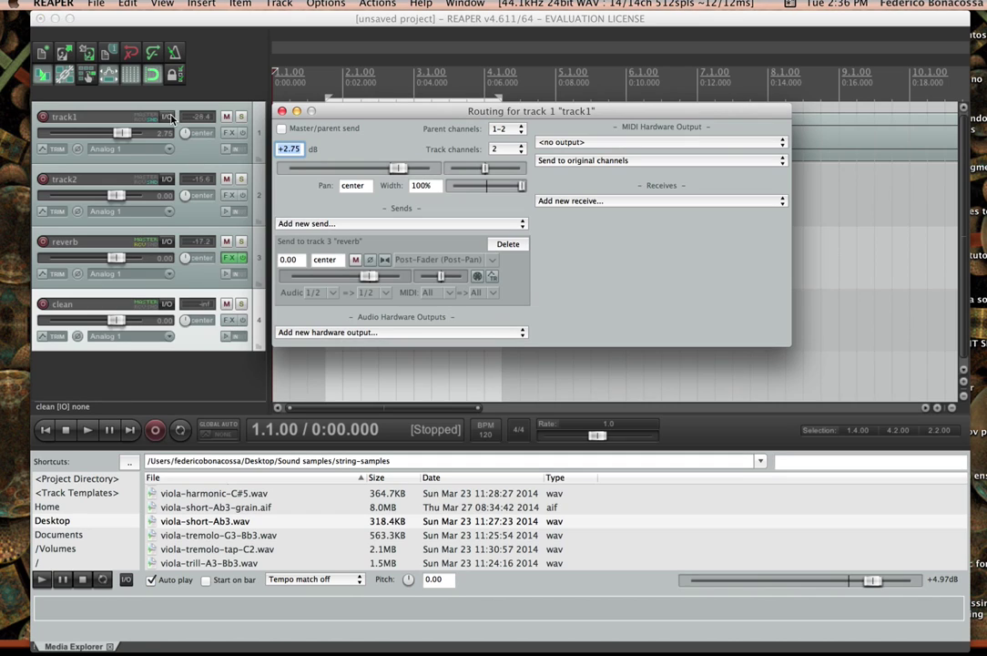
left_click(346, 226)
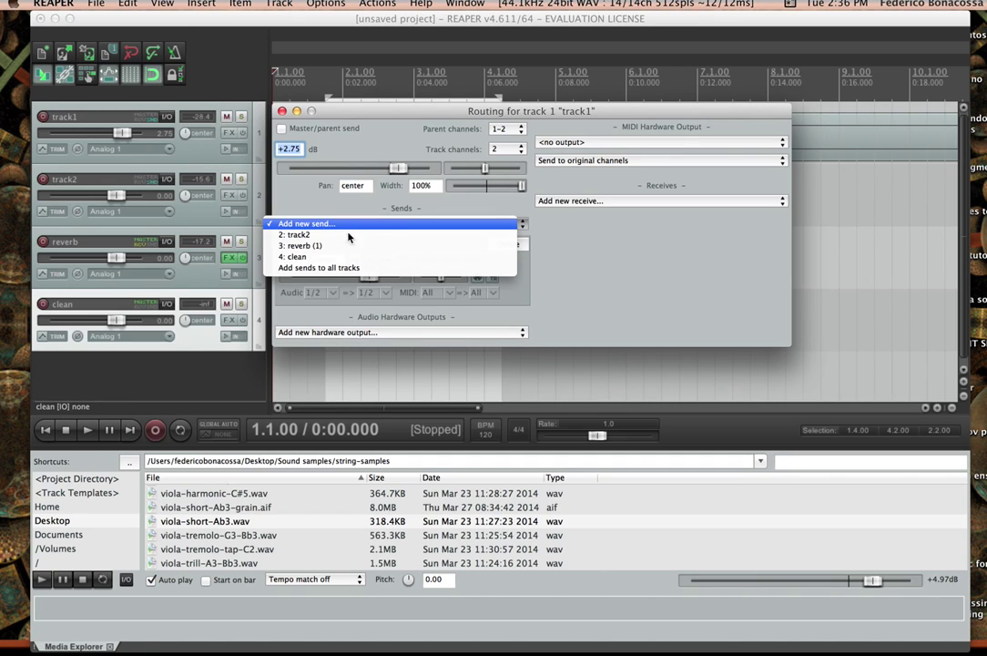
left_click(346, 259)
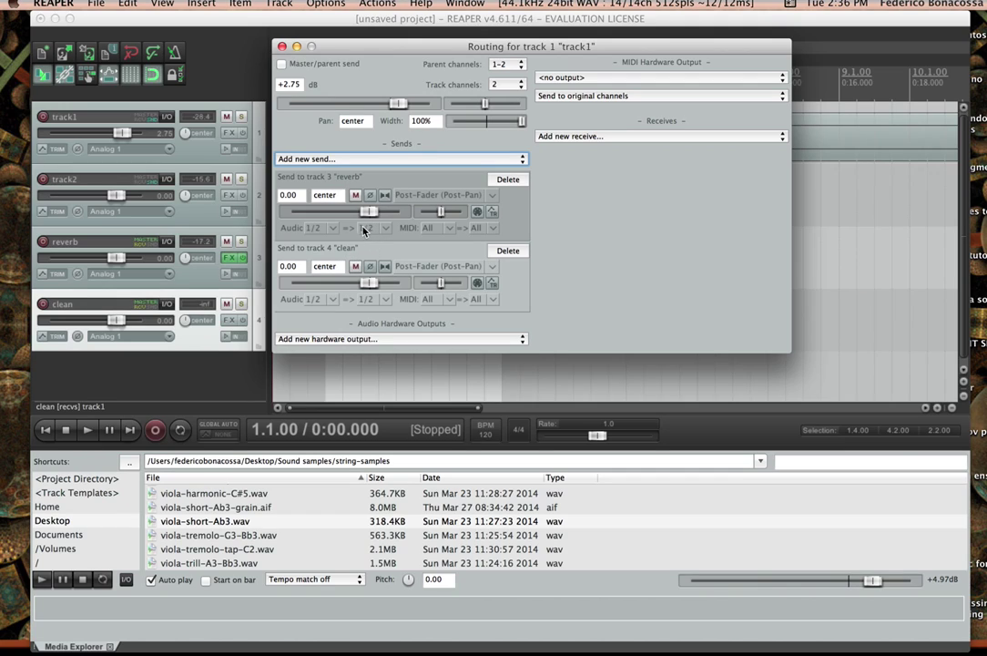
left_click(281, 46)
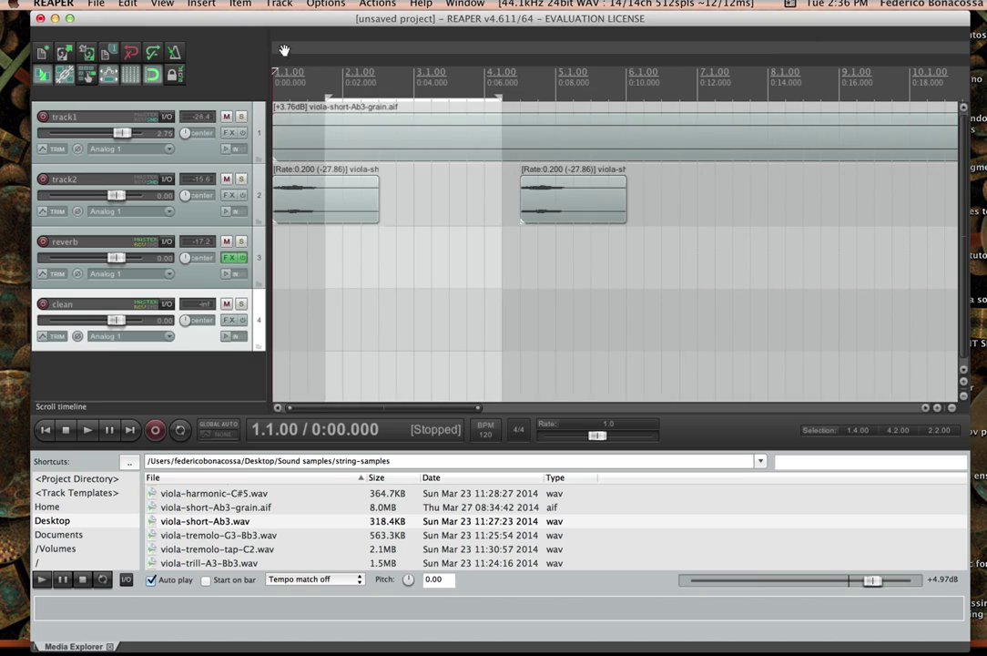
Add a send from track2 to the clean track and close the routing window
left_click(164, 180)
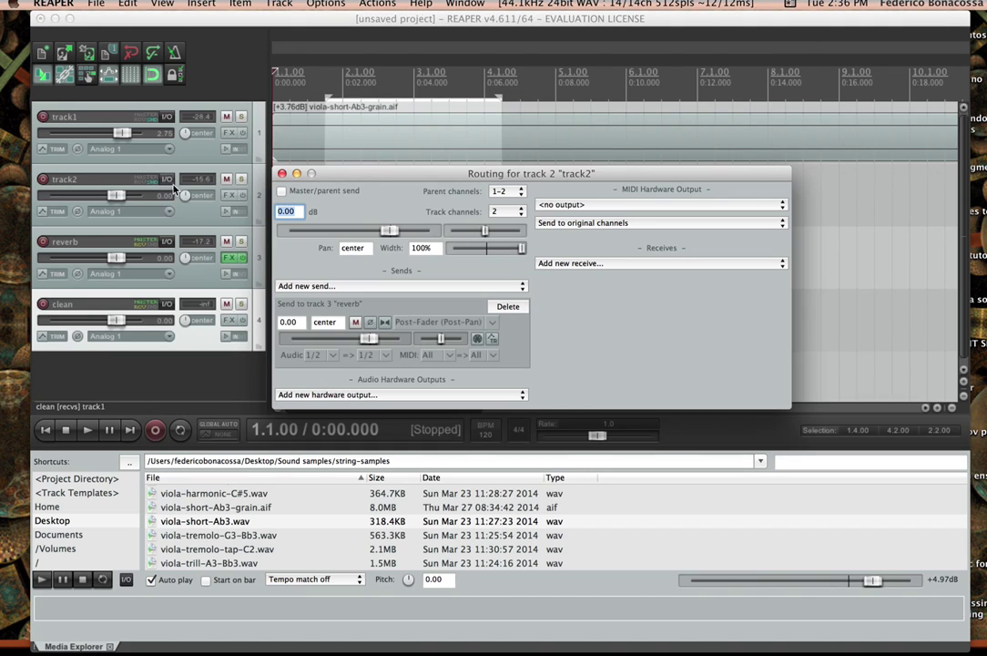
left_click(332, 286)
left_click(300, 316)
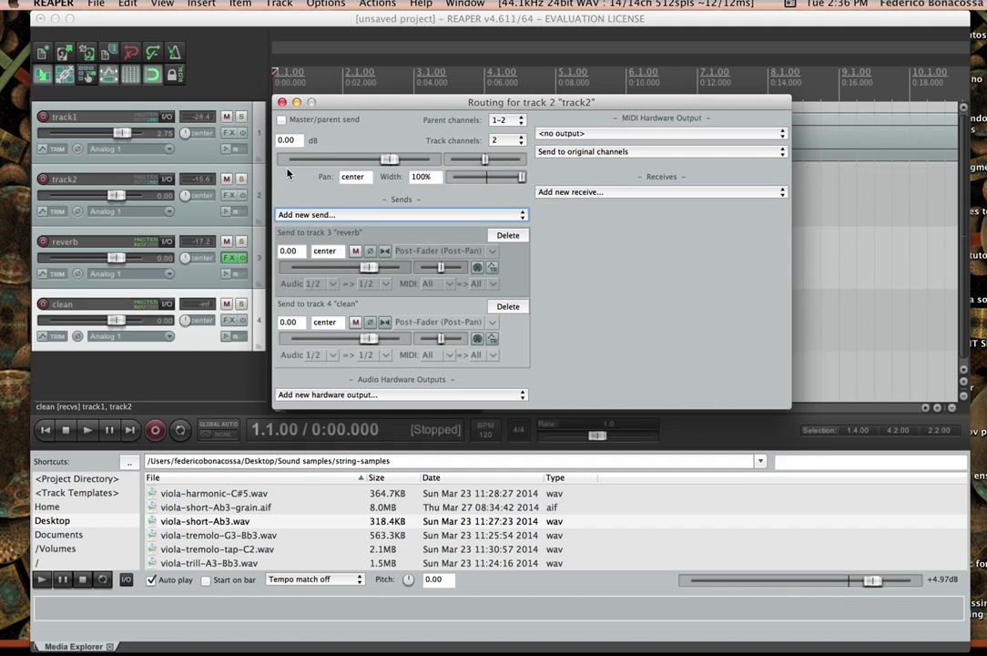
left_click(282, 102)
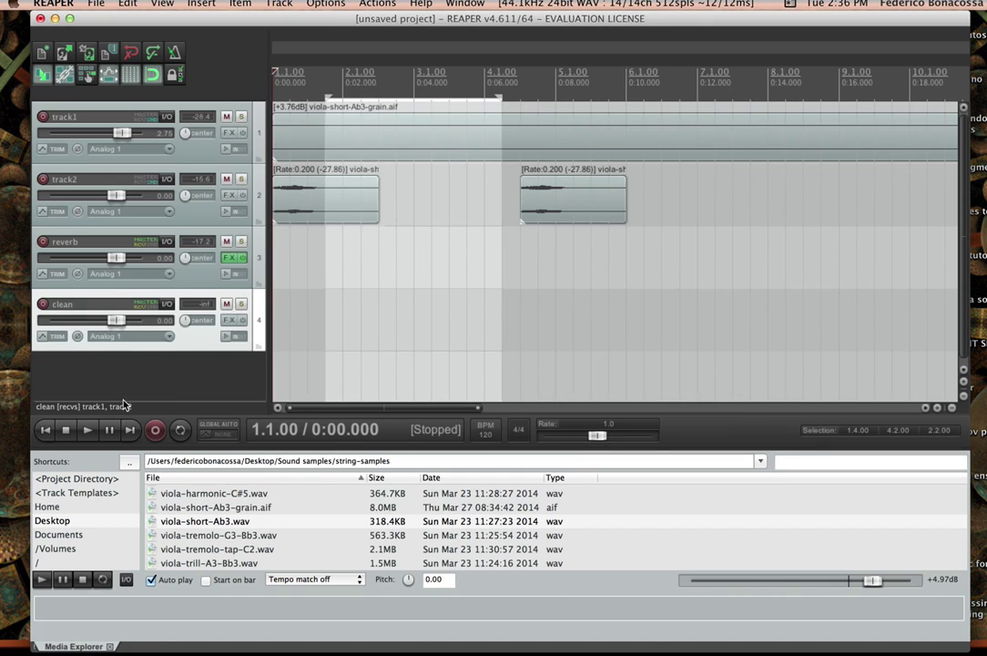
Balance the wet and dry signals during playback, setting the reverb track to about -2.99 dB and the clean track to about -6.82 dB
key("space")
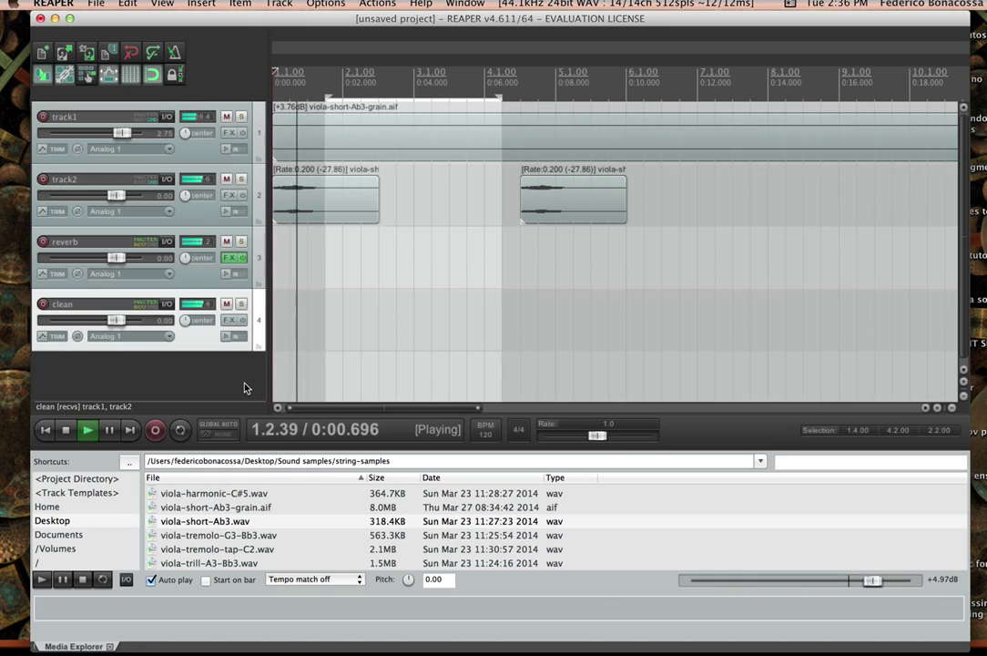
key("space")
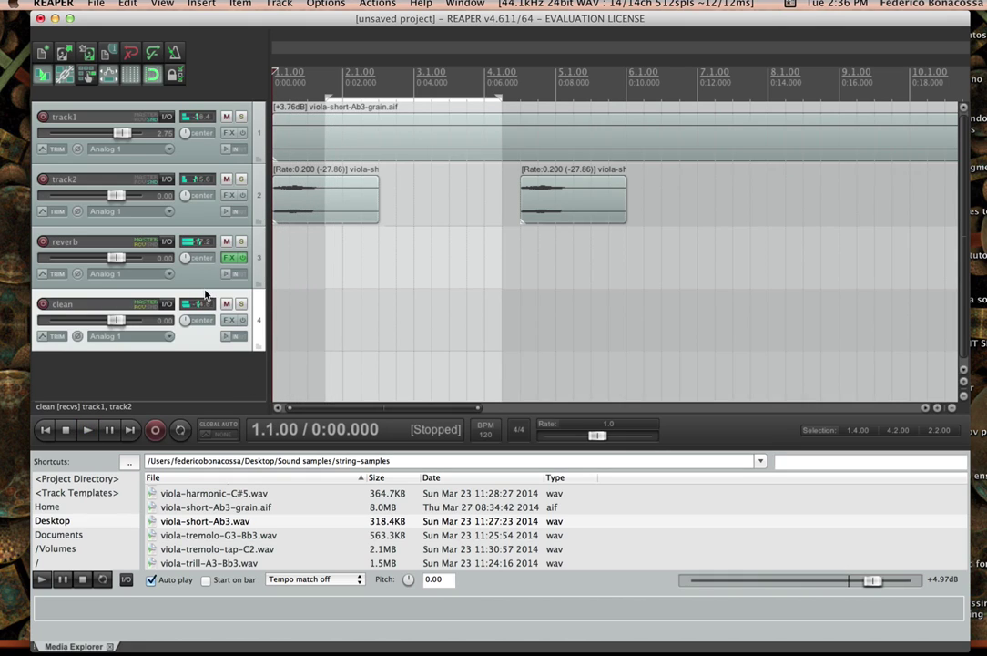
left_click_drag(122, 257, 104, 258)
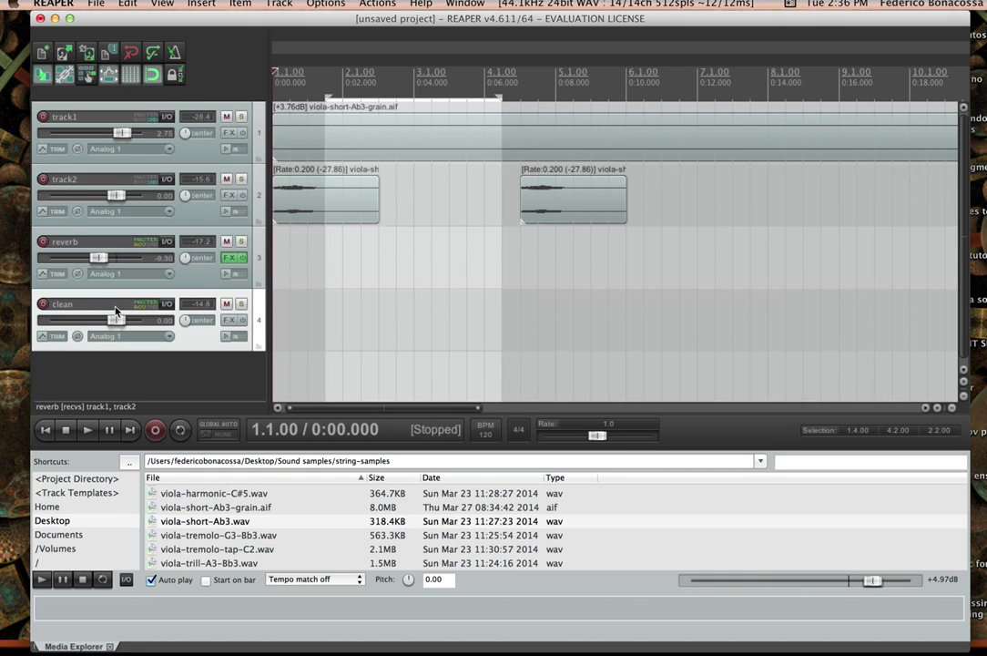
mouse_move(117, 325)
left_mouse_down()
mouse_move(79, 323)
mouse_move(107, 322)
left_mouse_up()
key("space")
left_click_drag(100, 258, 83, 259)
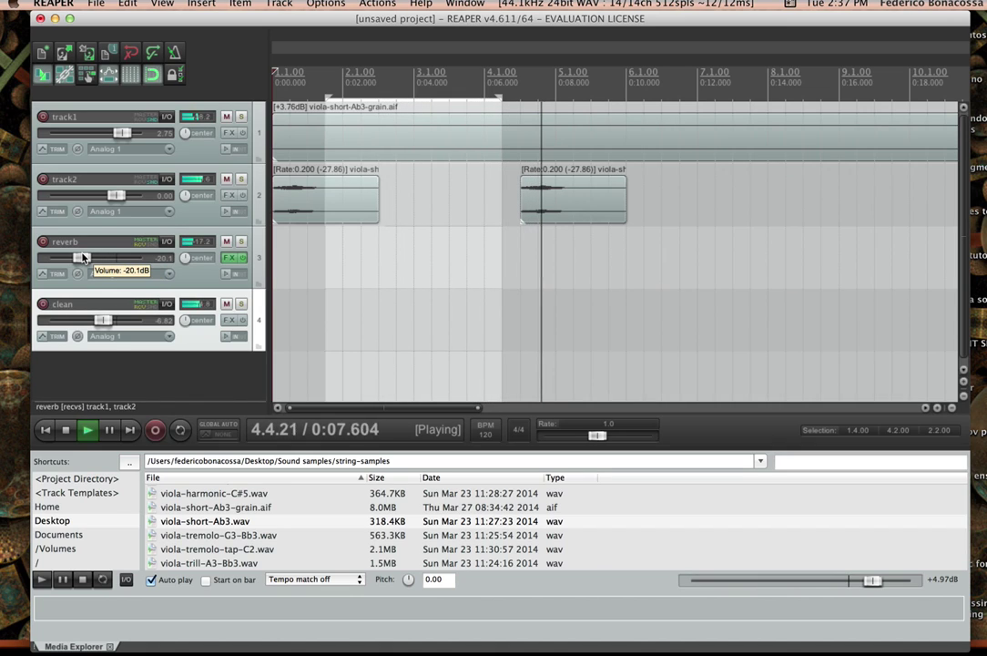
left_click_drag(83, 257, 109, 258)
key("space")
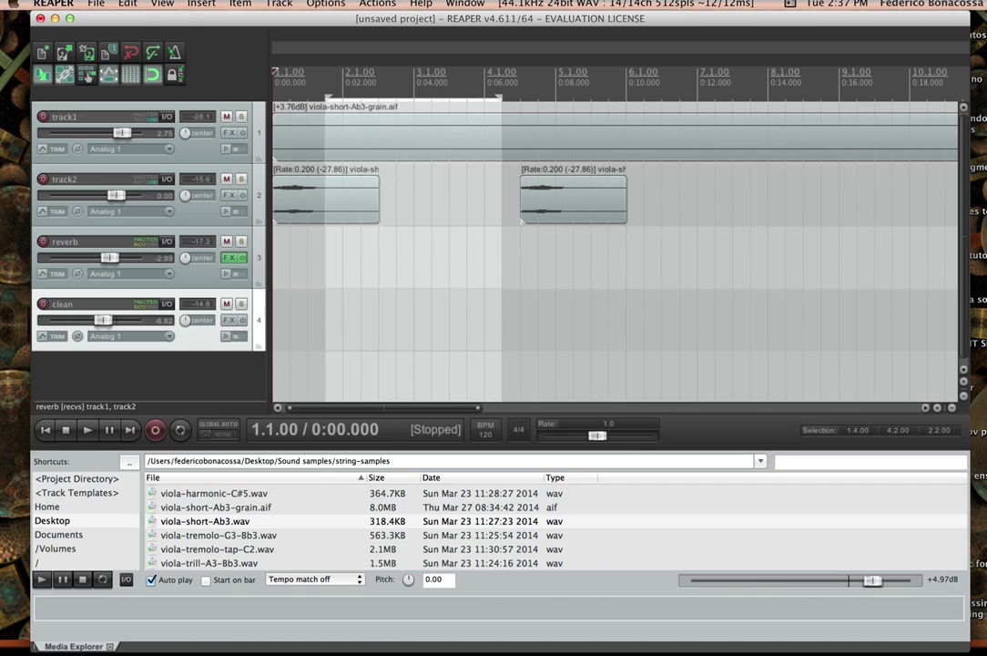
Show the mixer and slightly lower the master fader, checking the overall level with a short playback
left_click(162, 3)
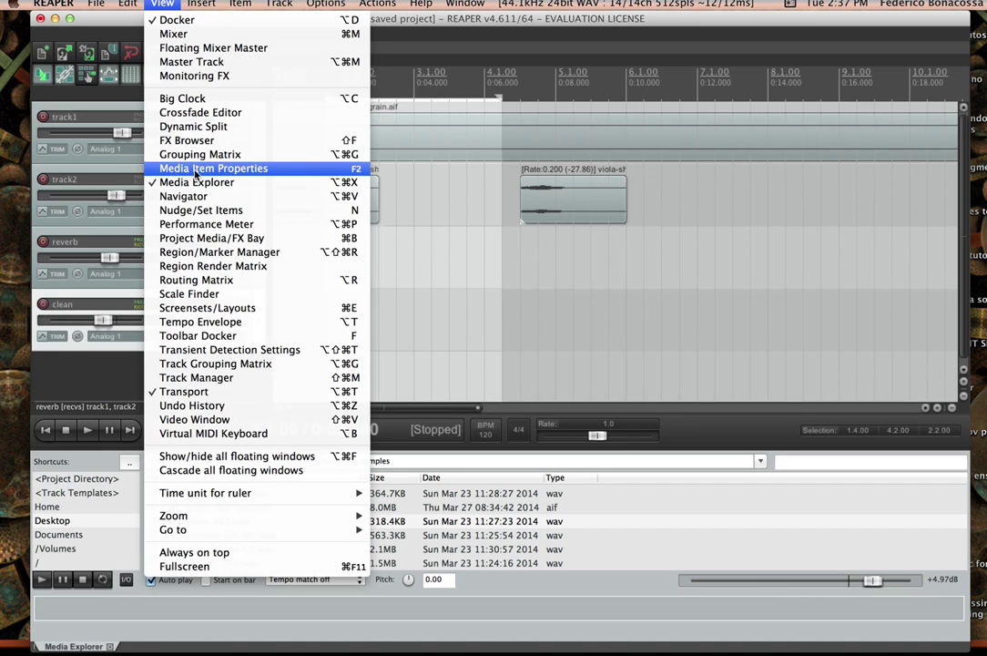
left_click(187, 34)
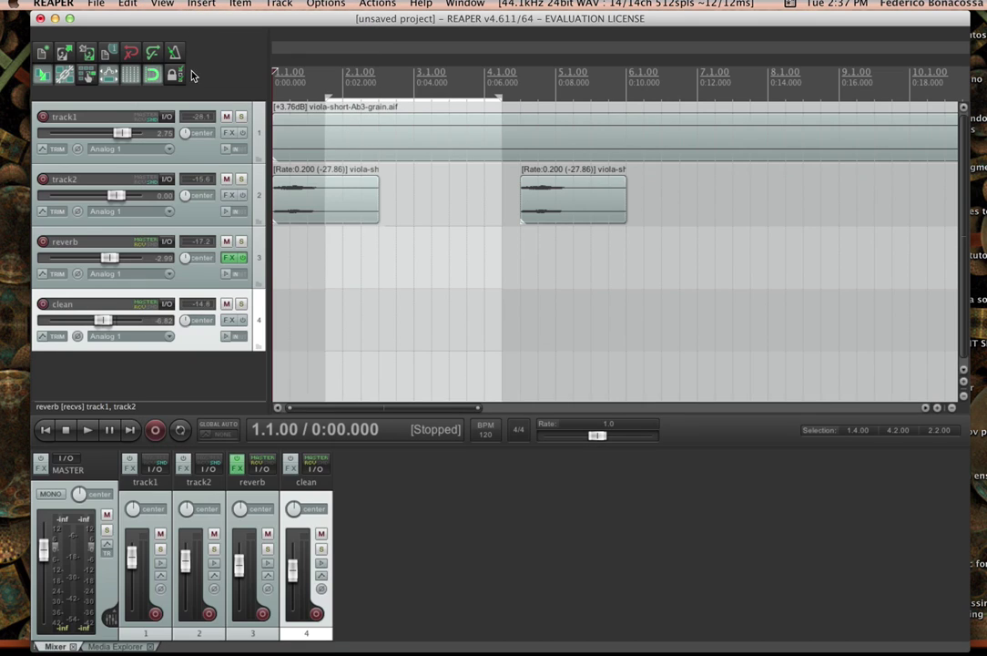
mouse_move(46, 547)
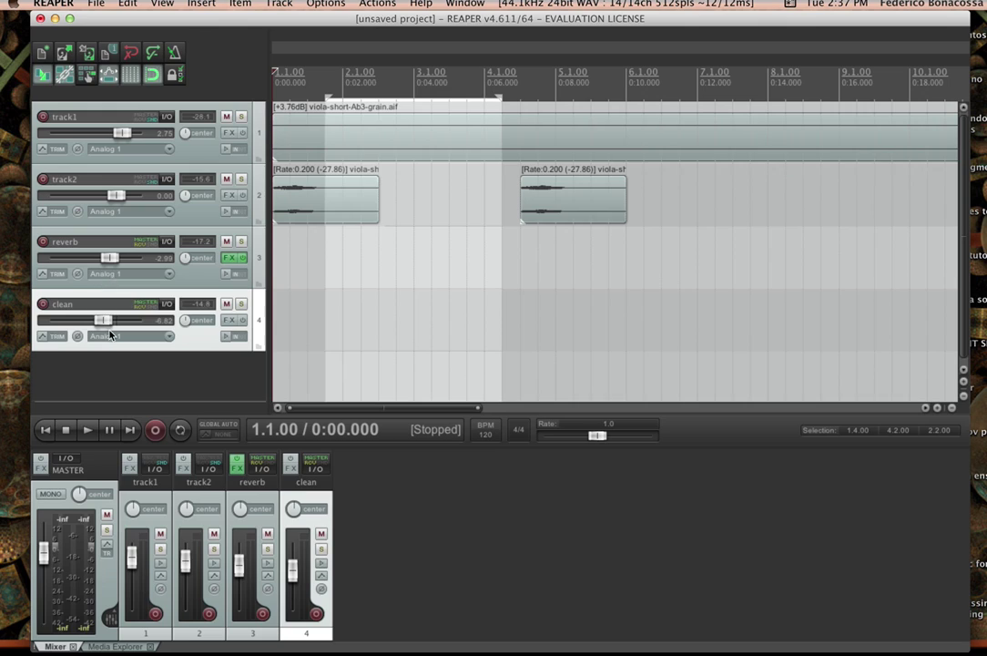
mouse_move(47, 548)
left_mouse_down()
mouse_move(49, 560)
mouse_move(51, 545)
left_mouse_up()
key("space")
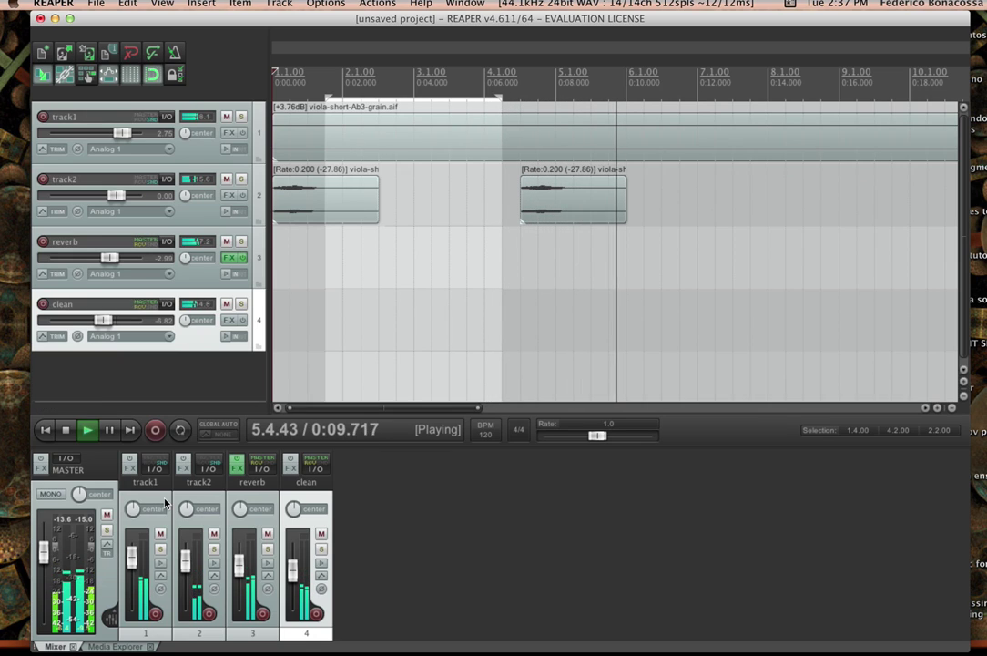
key("space")
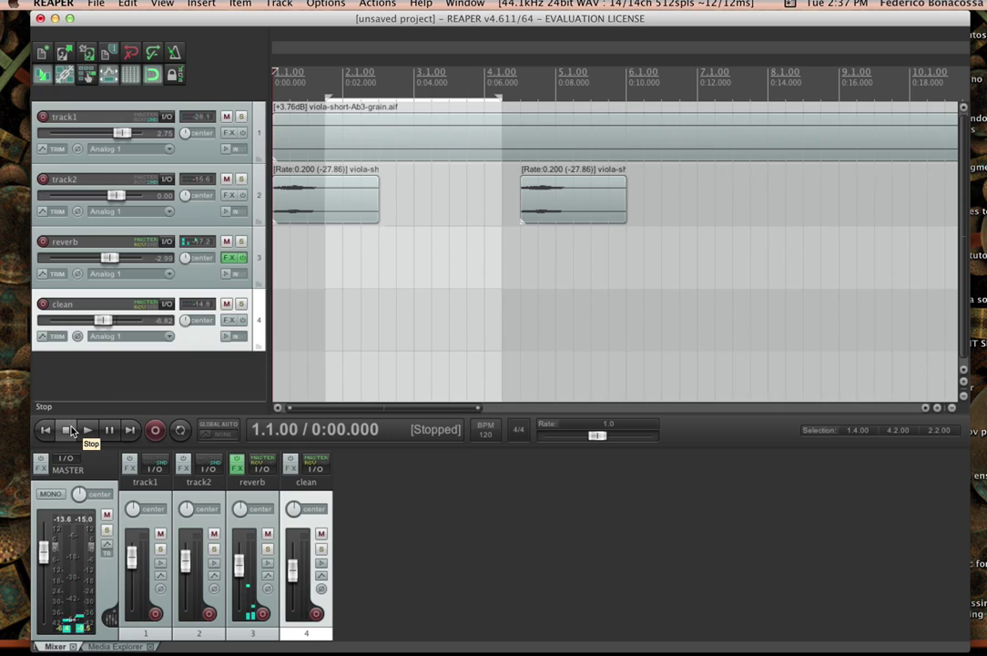